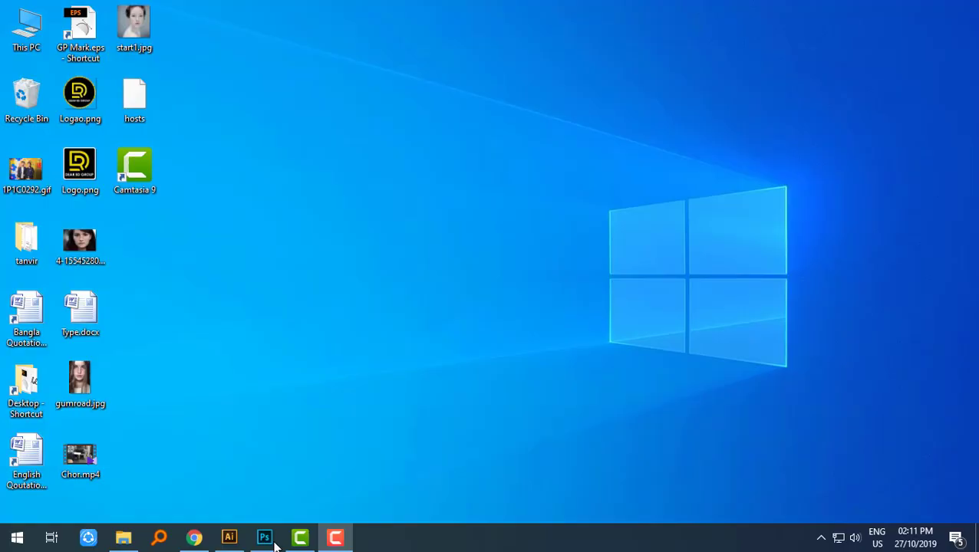
# - Bring the open freckled portrait, a single Layer 1, to the front in Photoshop
pyautogui.click(274, 542)
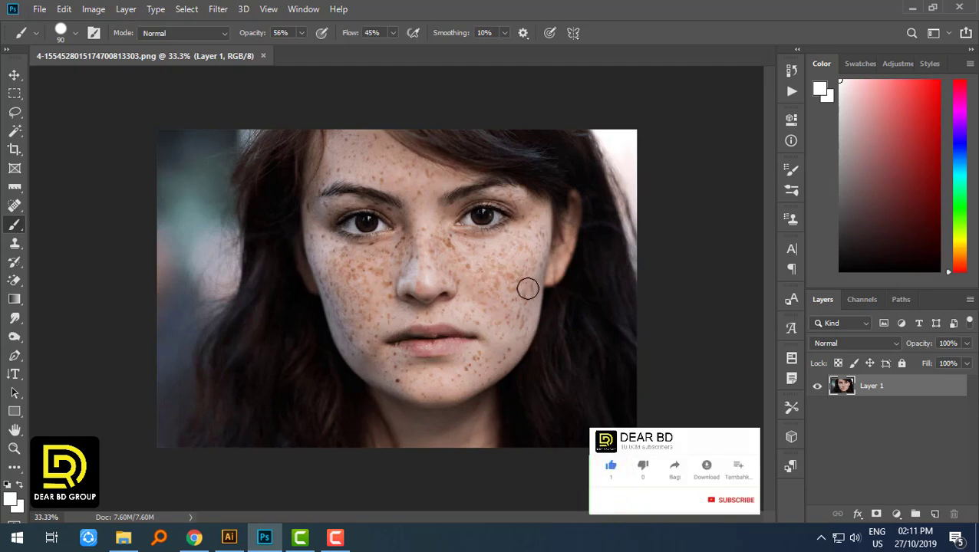
# - Duplicate Layer 1, invert the copy, and set its blend mode to Vivid Light
pyautogui.hotkey('ctrl', 'j')
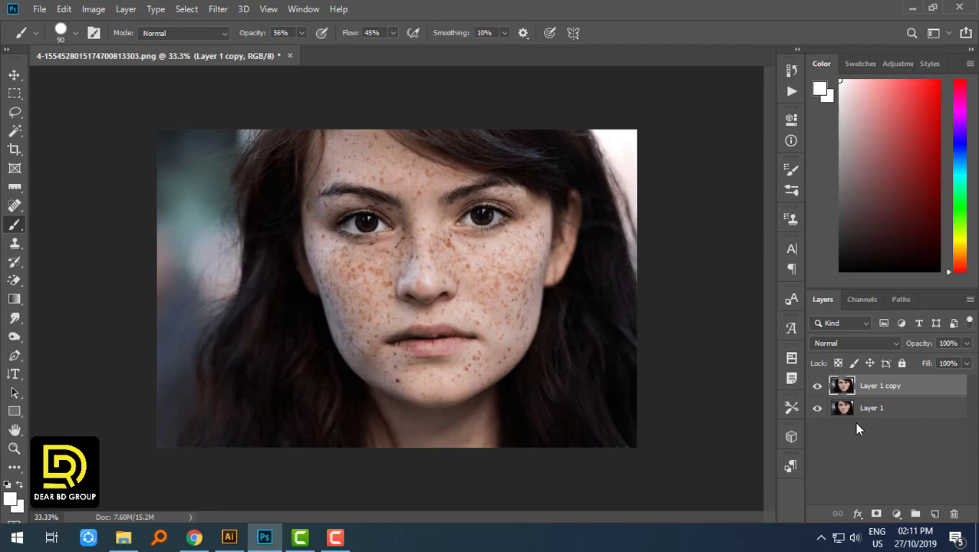
pyautogui.hotkey('ctrl', 'i')
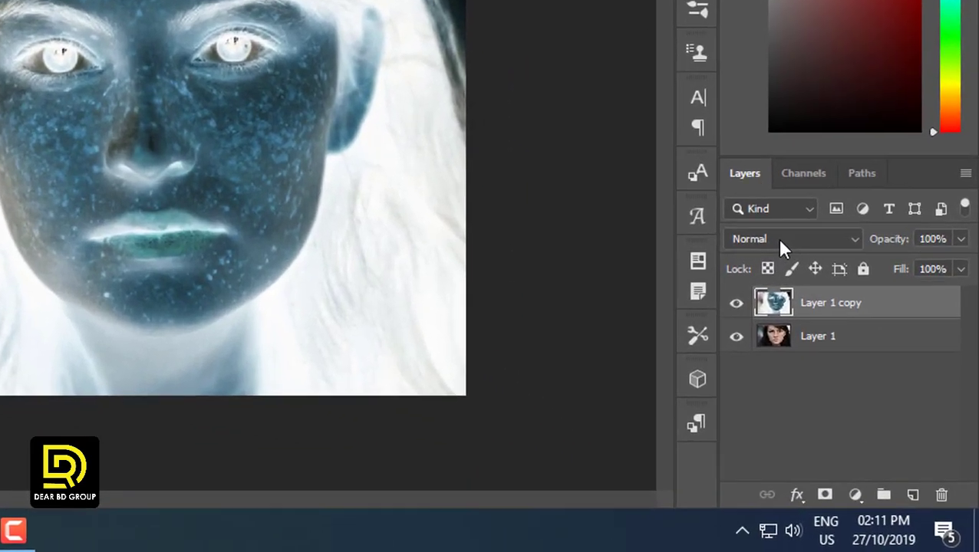
pyautogui.click(779, 240)
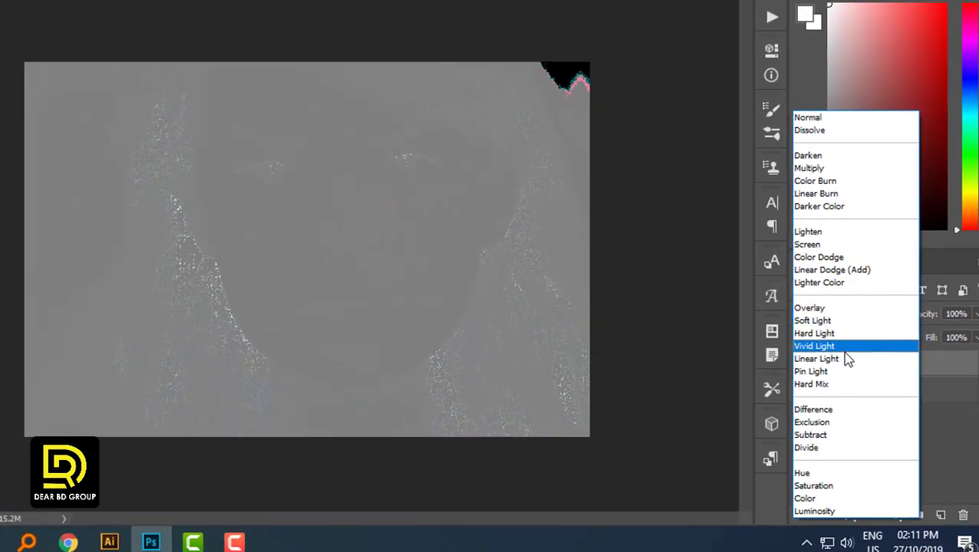
pyautogui.click(845, 351)
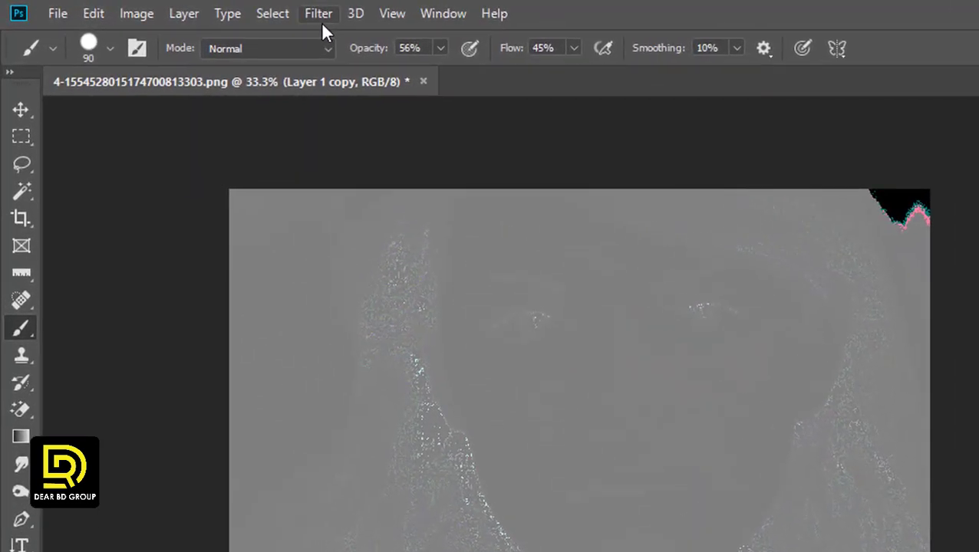
# - Apply a High Pass filter with a 22.2-pixel radius to the inverted copy
pyautogui.click(321, 21)
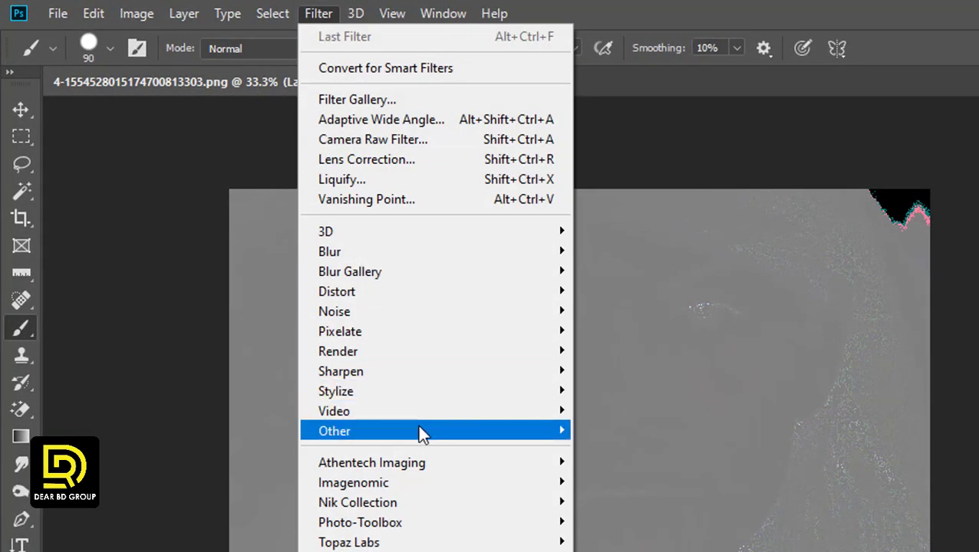
pyautogui.moveTo(433, 431)
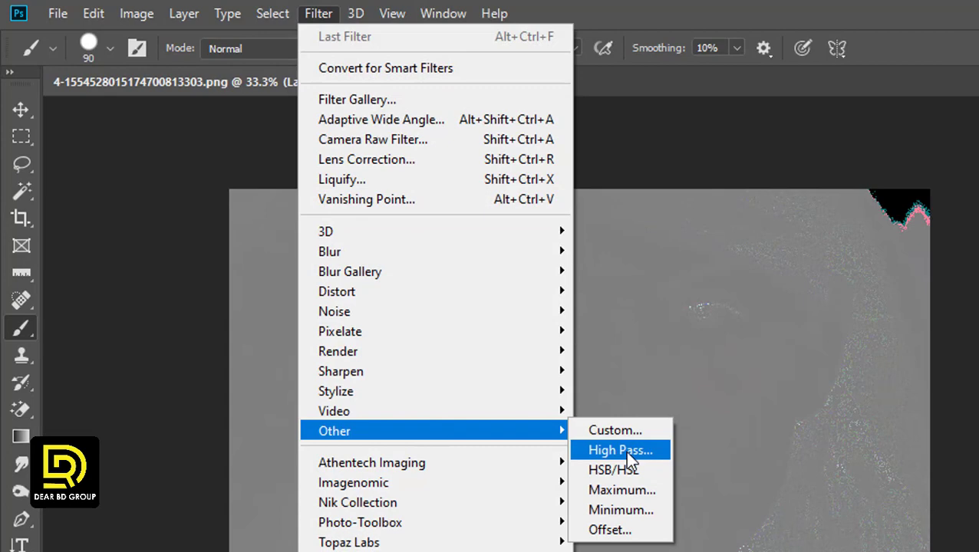
pyautogui.click(628, 452)
pyautogui.click(646, 443)
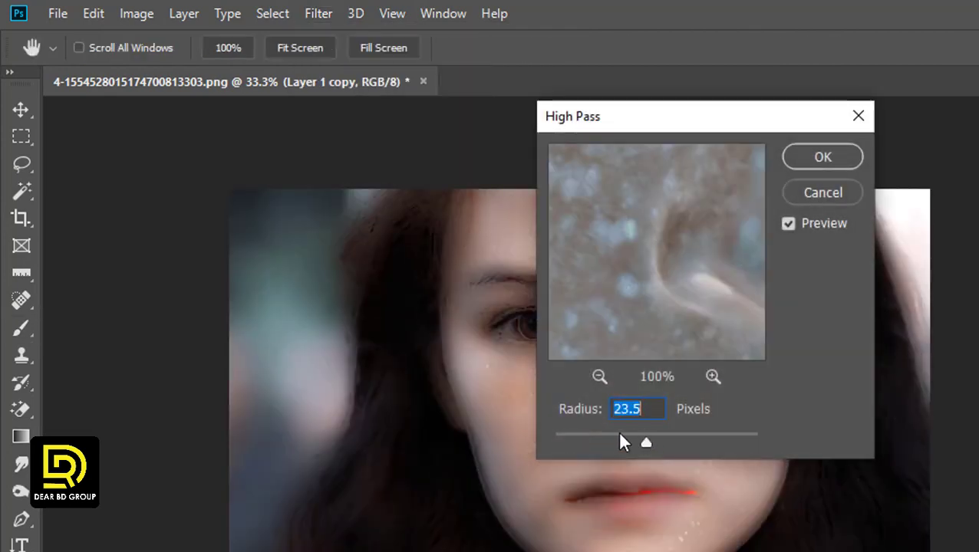
pyautogui.moveTo(819, 116); pyautogui.dragTo(974, 119)
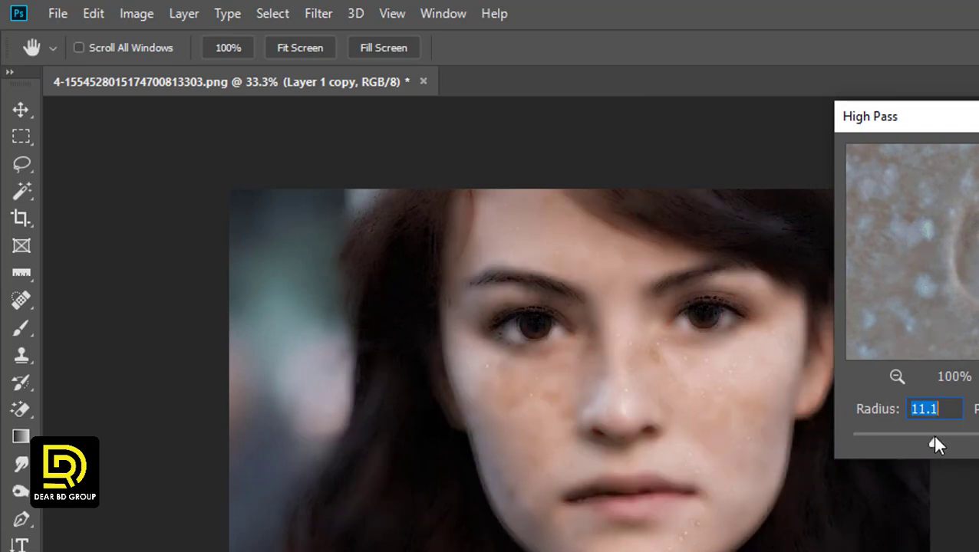
pyautogui.moveTo(930, 435); pyautogui.dragTo(942, 438)
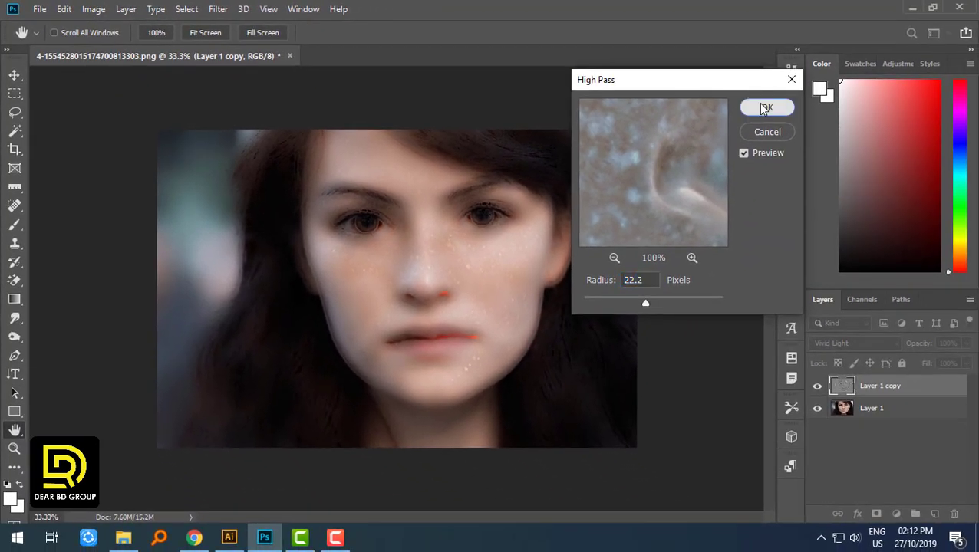
# - Commit the High Pass filter, keep Vivid Light blending, and bring up the Filter > Blur list
pyautogui.click(765, 108)
pyautogui.press('b')
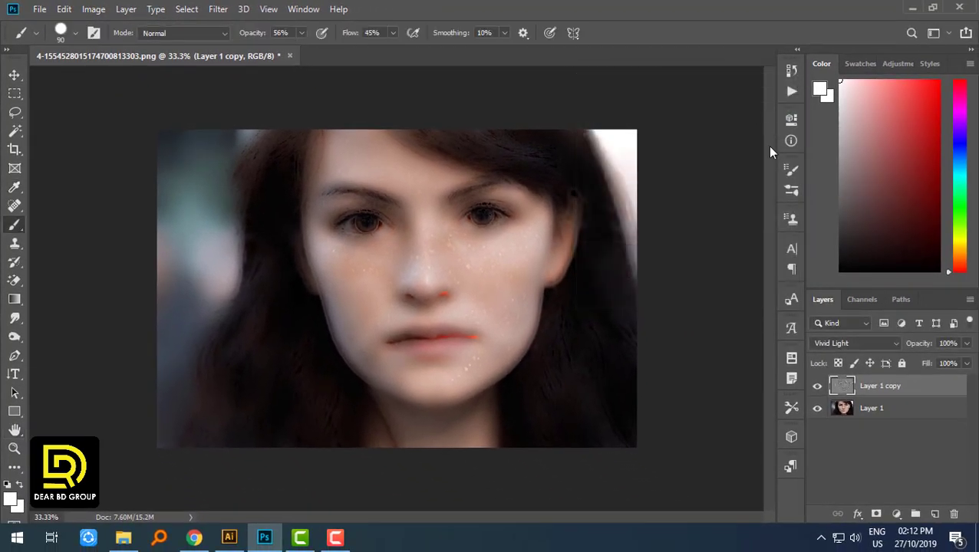
pyautogui.click(814, 349)
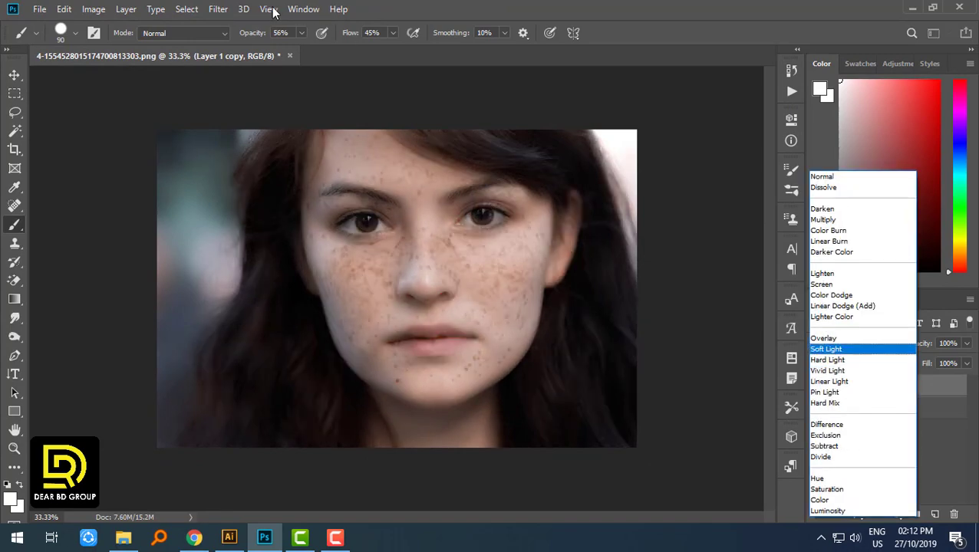
pyautogui.press('Escape')
pyautogui.click(230, 10)
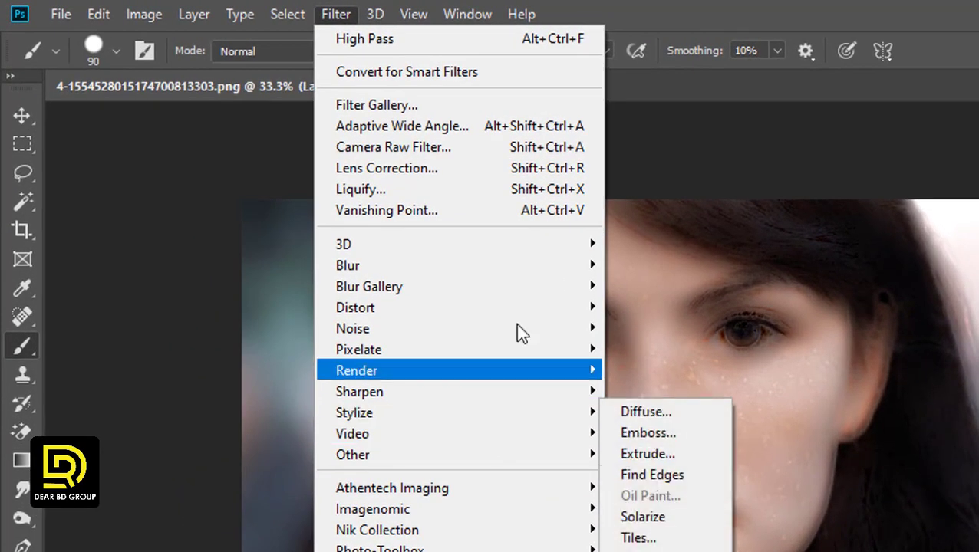
pyautogui.moveTo(459, 265)
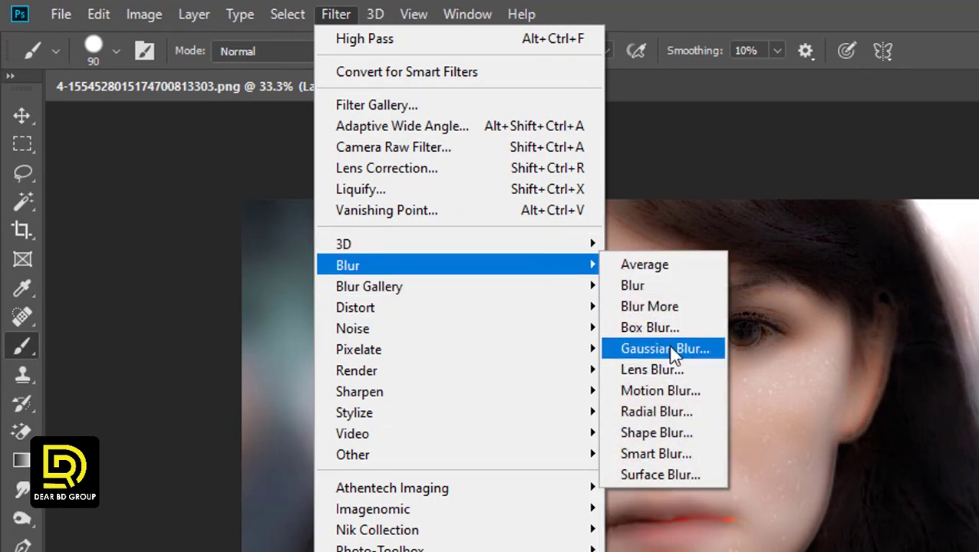
# - Apply a Gaussian Blur with a 2-pixel radius to the inverted copy
pyautogui.click(674, 350)
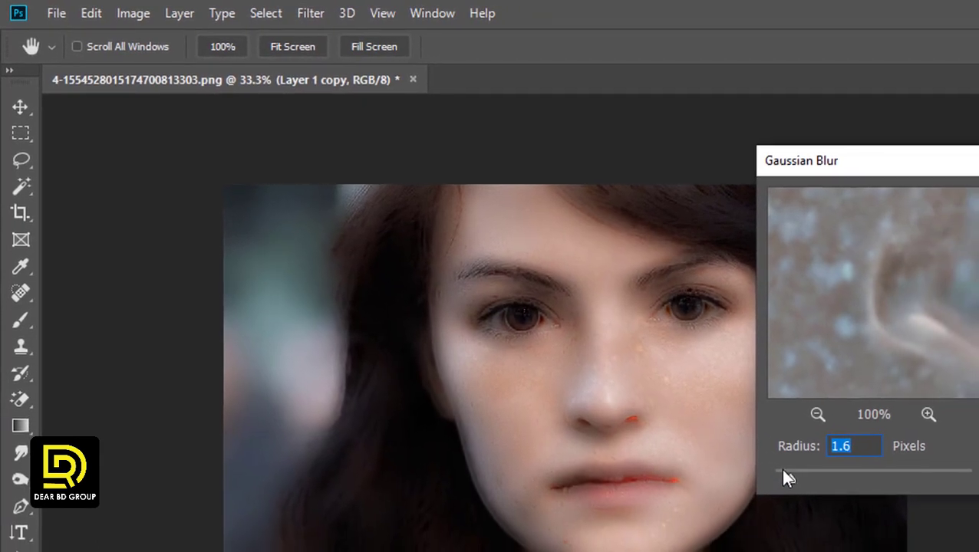
pyautogui.moveTo(854, 518); pyautogui.dragTo(939, 519)
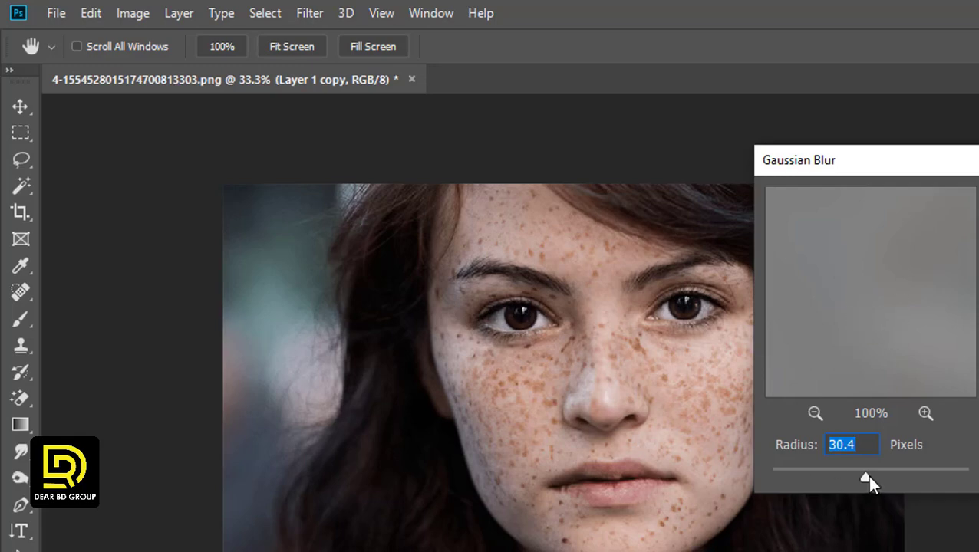
pyautogui.moveTo(866, 475)
pyautogui.mouseDown()
pyautogui.moveTo(778, 472)
pyautogui.moveTo(790, 472)
pyautogui.mouseUp()
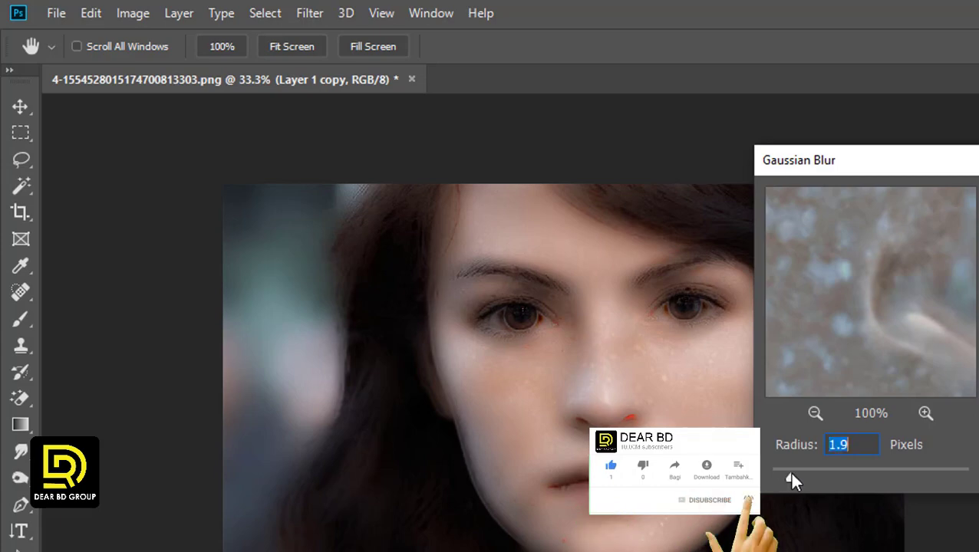
pyautogui.write('2')
pyautogui.press('Return')
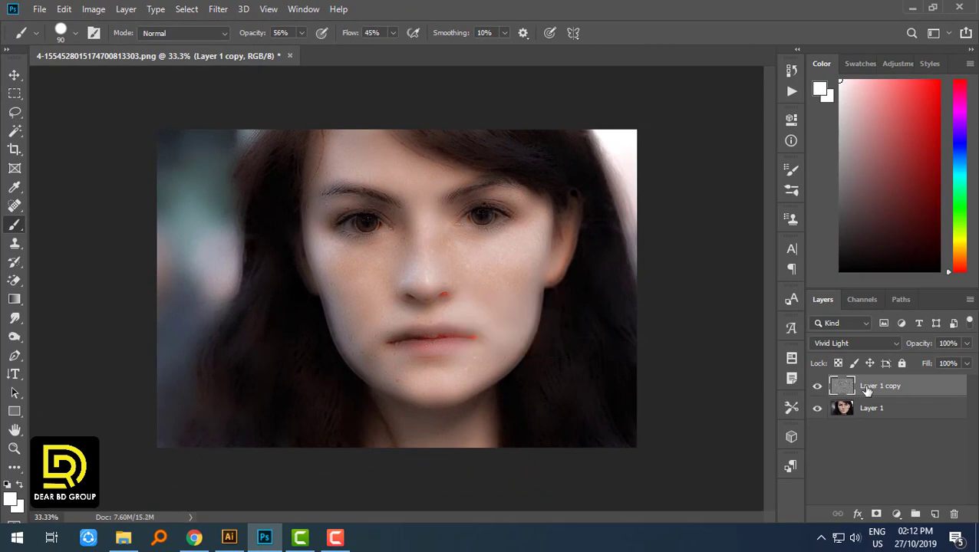
# - Add a layer mask to Layer 1 copy and invert it to black
pyautogui.click(876, 514)
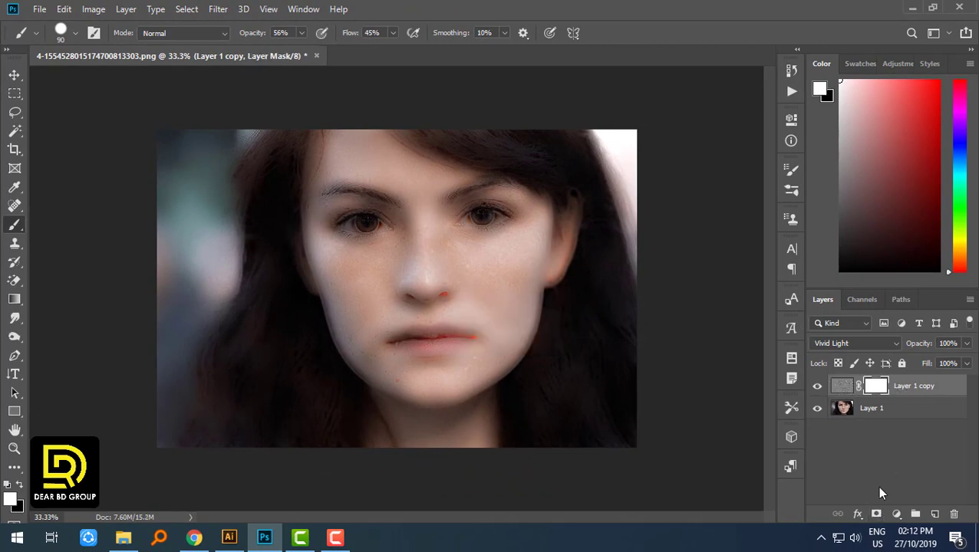
pyautogui.hotkey('ctrl', 'i')
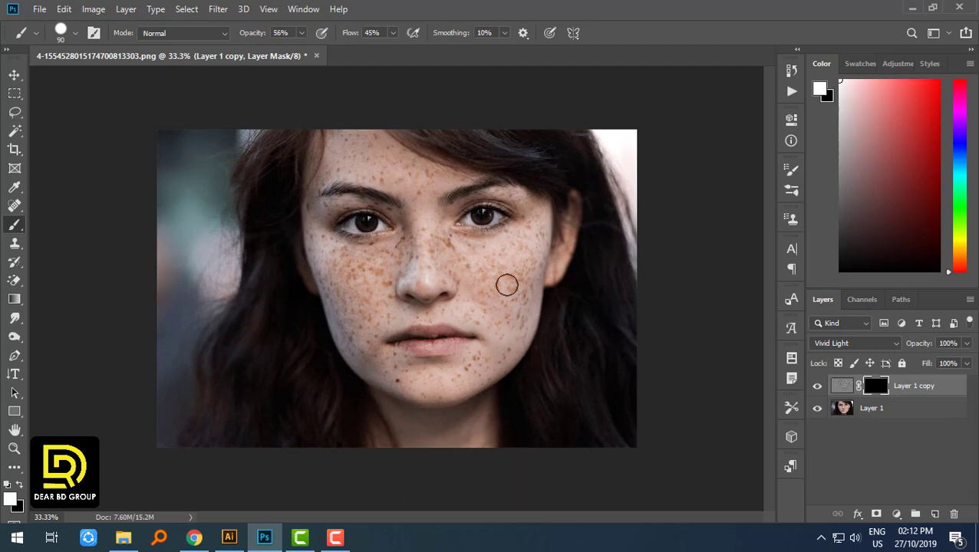
# - Zoom in and paint white on the mask over the right cheek with an 80-pixel brush
pyautogui.moveTo(304, 155); pyautogui.dragTo(558, 367)
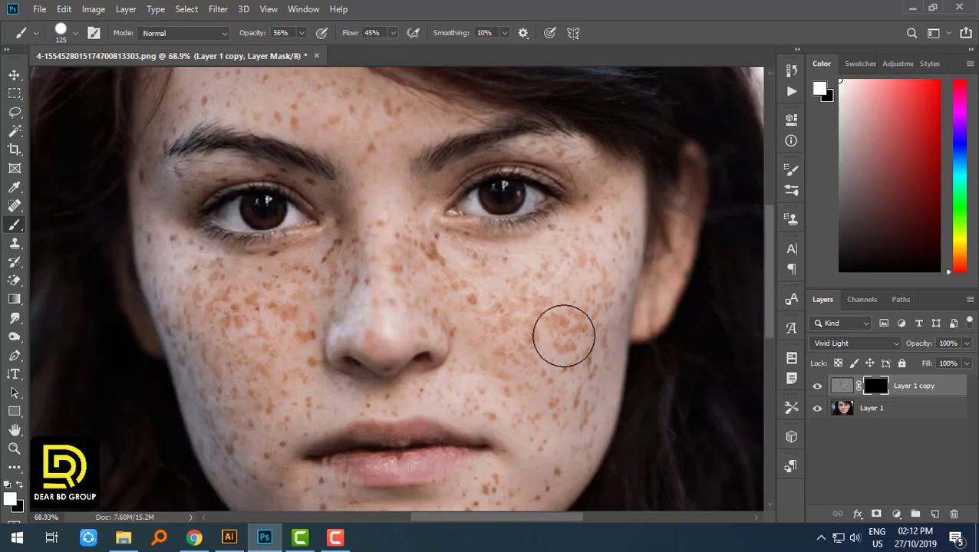
pyautogui.moveTo(556, 299)
pyautogui.mouseDown()
pyautogui.moveTo(548, 346)
pyautogui.moveTo(551, 297)
pyautogui.mouseUp()
pyautogui.press('[')
pyautogui.press('[')
pyautogui.press('[')
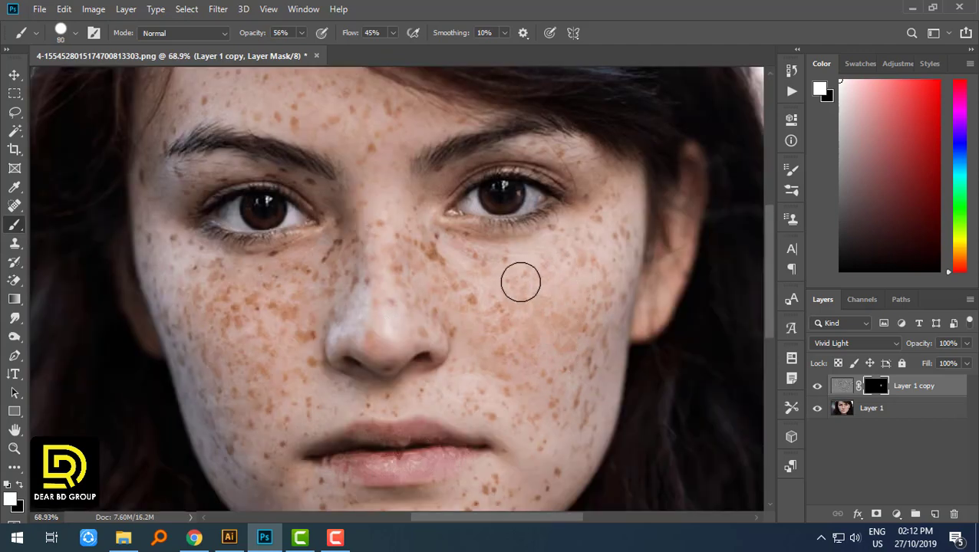
pyautogui.moveTo(616, 218)
pyautogui.mouseDown()
pyautogui.moveTo(603, 304)
pyautogui.moveTo(551, 312)
pyautogui.moveTo(530, 362)
pyautogui.moveTo(568, 439)
pyautogui.moveTo(543, 423)
pyautogui.moveTo(599, 340)
pyautogui.mouseUp()
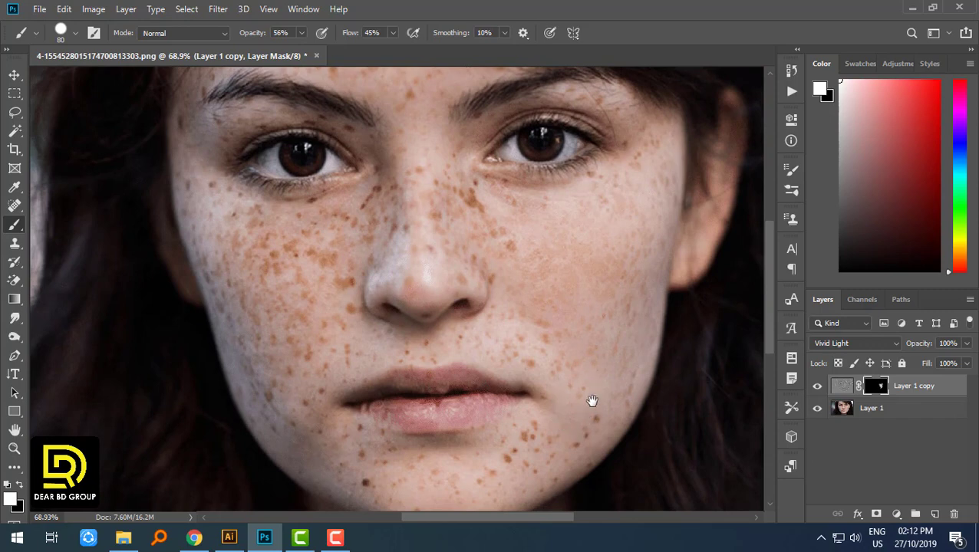
# - Paint white on the mask over the chin, nose and left cheek to fade the freckles
pyautogui.moveTo(592, 401); pyautogui.dragTo(619, 324)
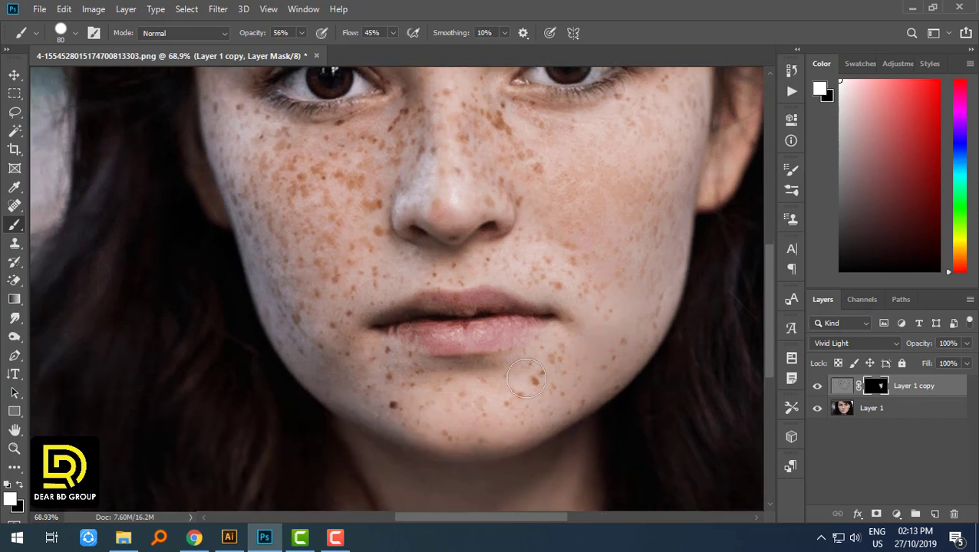
pyautogui.moveTo(526, 379)
pyautogui.mouseDown()
pyautogui.moveTo(511, 397)
pyautogui.moveTo(395, 407)
pyautogui.moveTo(335, 348)
pyautogui.moveTo(355, 363)
pyautogui.mouseUp()
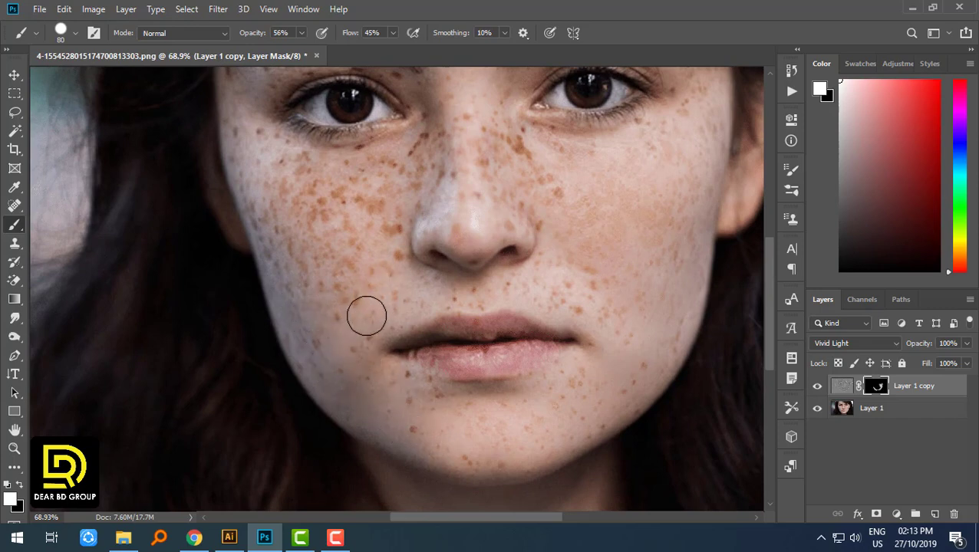
pyautogui.moveTo(356, 271); pyautogui.dragTo(384, 360)
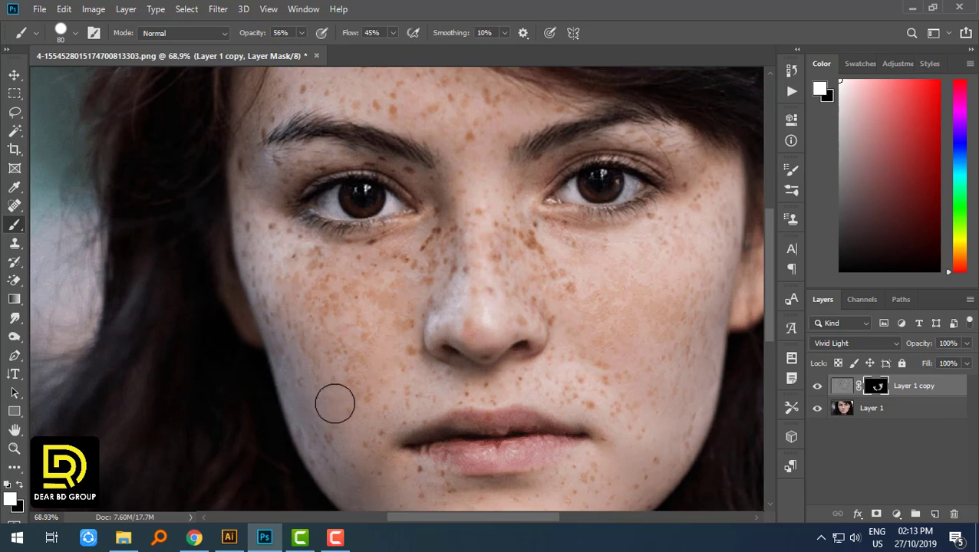
pyautogui.moveTo(402, 299); pyautogui.dragTo(407, 355)
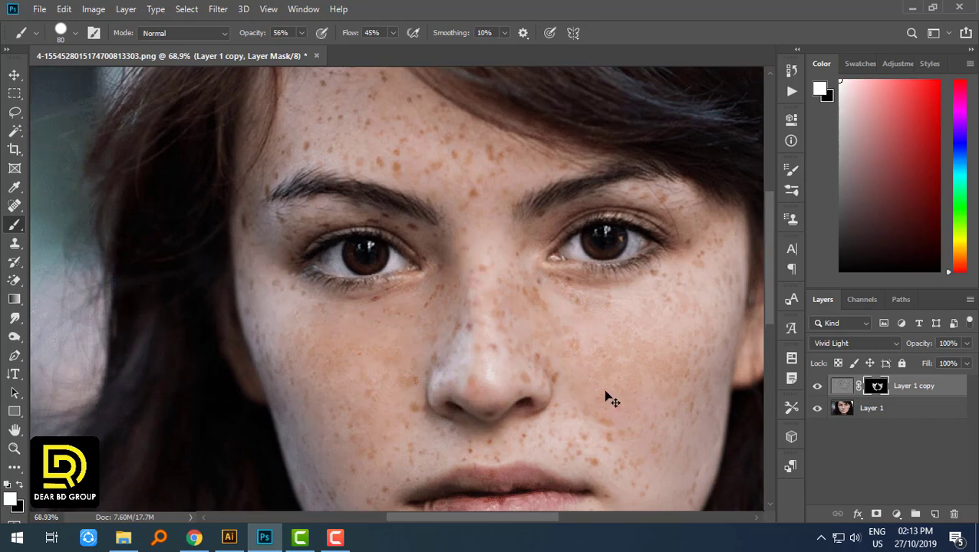
pyautogui.moveTo(606, 397); pyautogui.dragTo(523, 280)
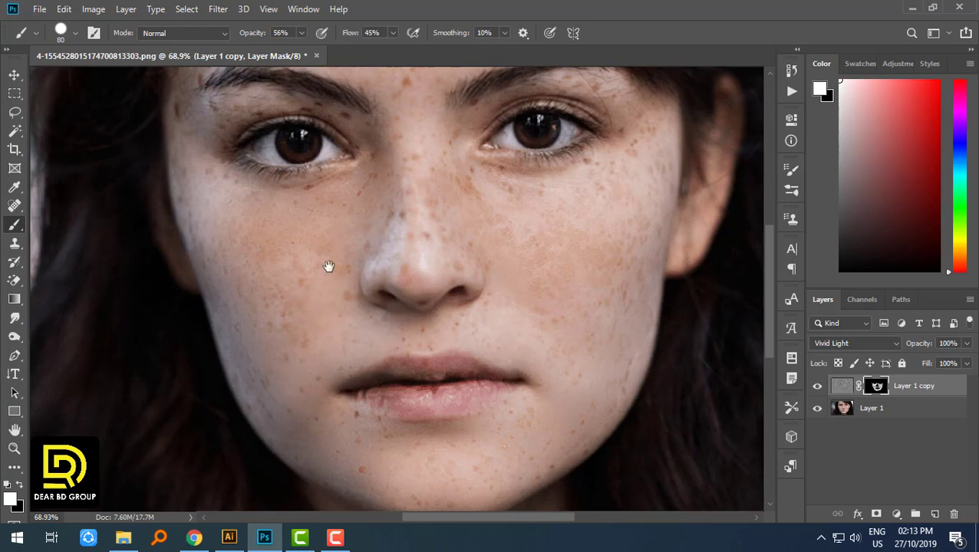
pyautogui.moveTo(328, 267); pyautogui.dragTo(383, 363)
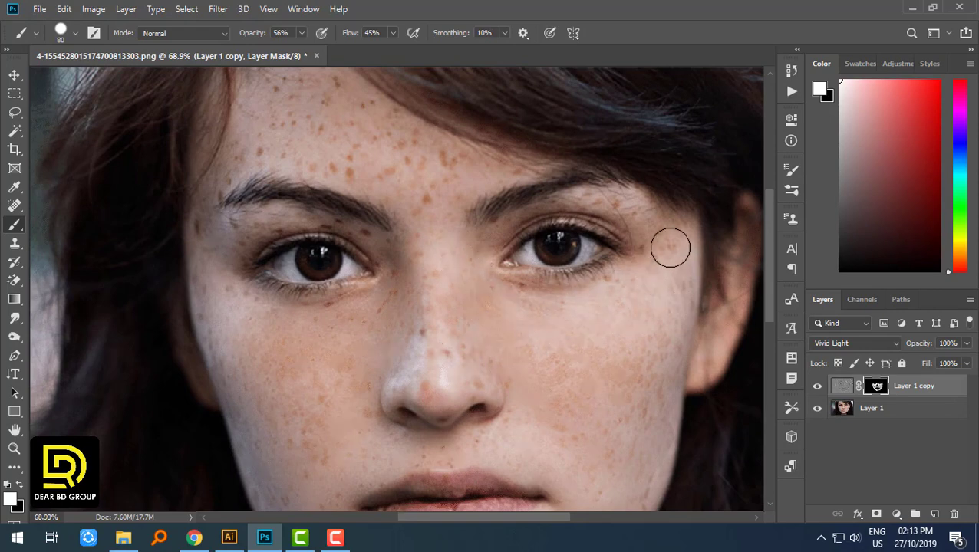
# - Pan to the upper face and paint smoothing onto the skin at the right brow tail
pyautogui.moveTo(533, 351); pyautogui.dragTo(527, 203)
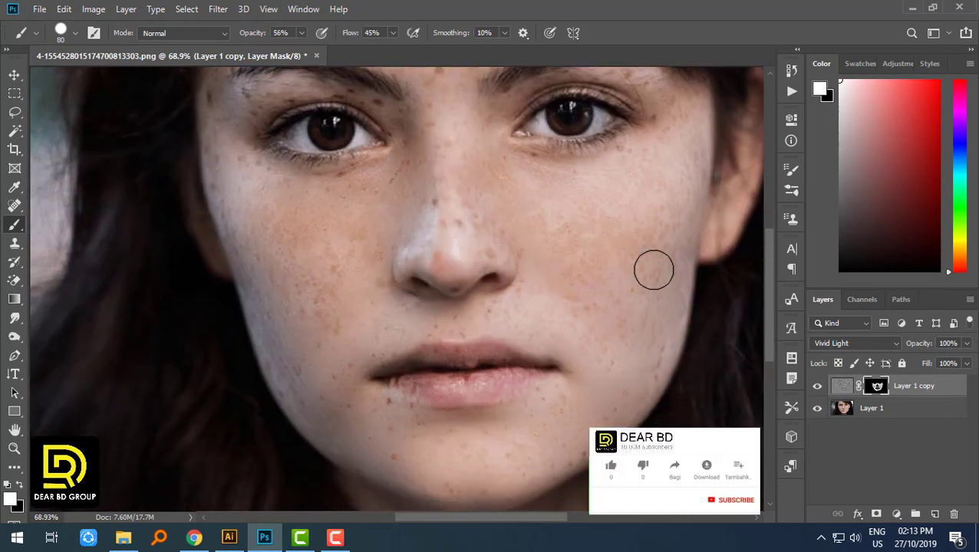
pyautogui.moveTo(456, 181); pyautogui.dragTo(463, 355)
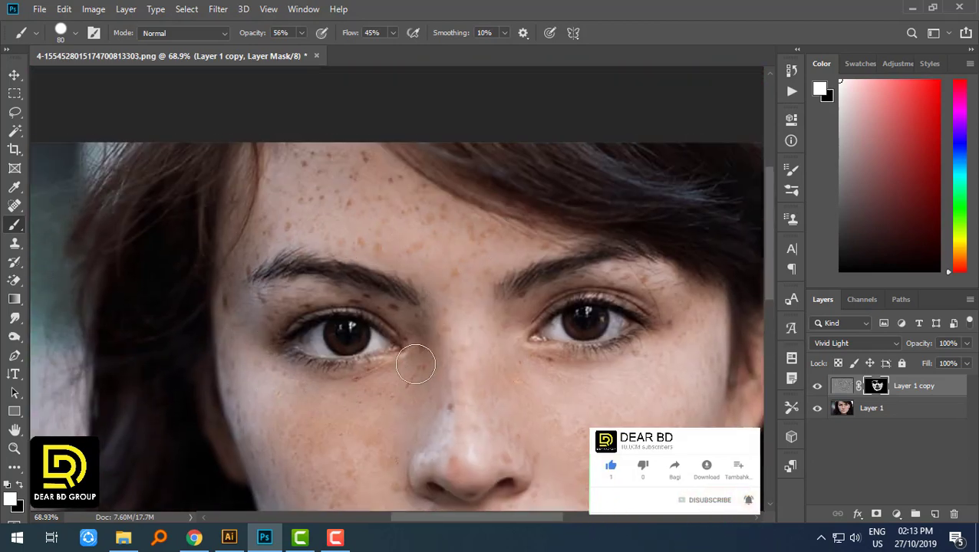
pyautogui.scroll(1, 406, 253)
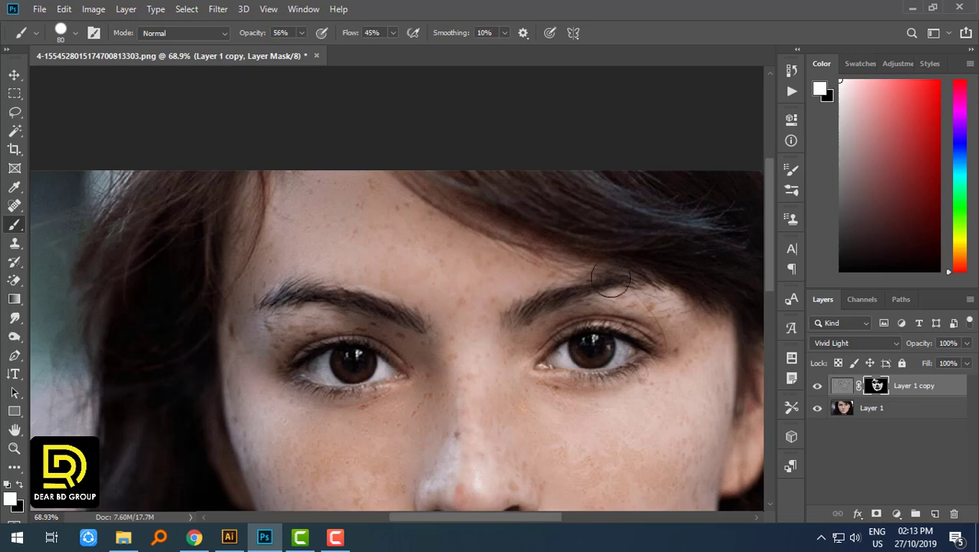
pyautogui.moveTo(666, 331); pyautogui.dragTo(547, 282)
pyautogui.moveTo(505, 253); pyautogui.dragTo(503, 266)
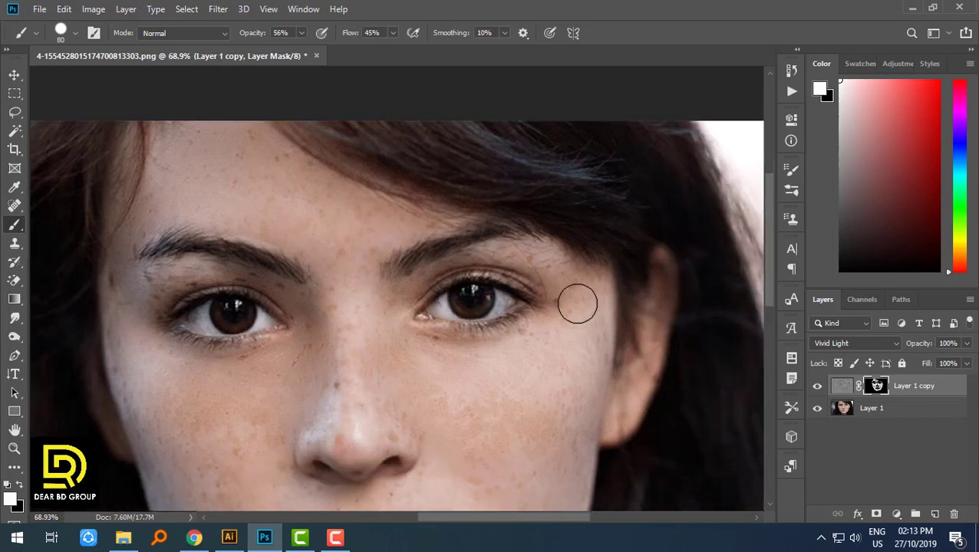
pyautogui.scroll(-3, 551, 354)
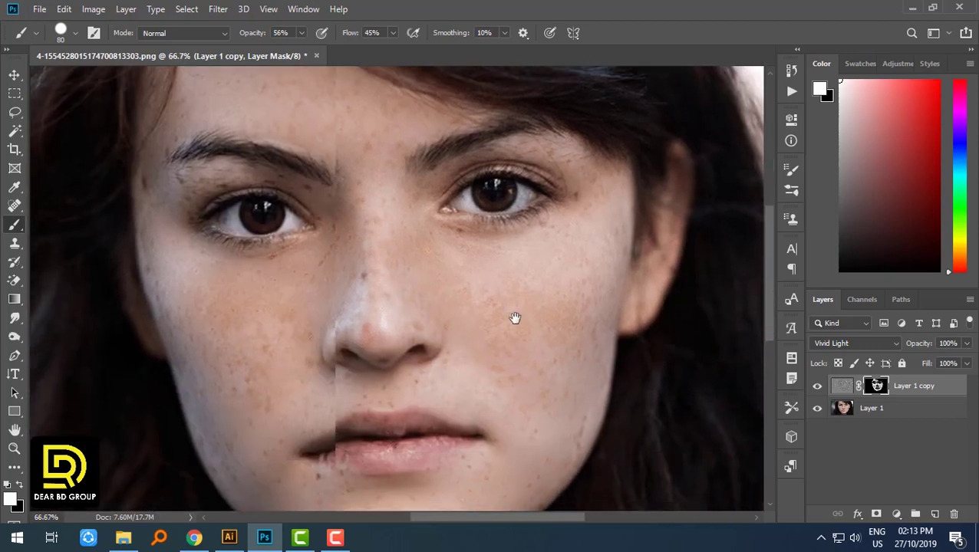
# - Paint smoothing along the left jawline, then zoom out so the whole face fills the view
pyautogui.moveTo(515, 318); pyautogui.dragTo(541, 229)
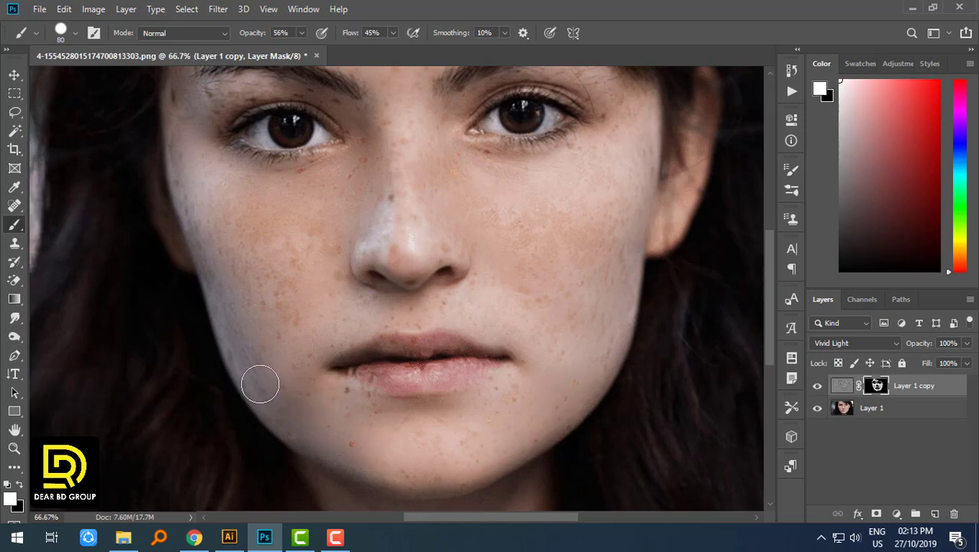
pyautogui.moveTo(226, 345); pyautogui.dragTo(201, 286)
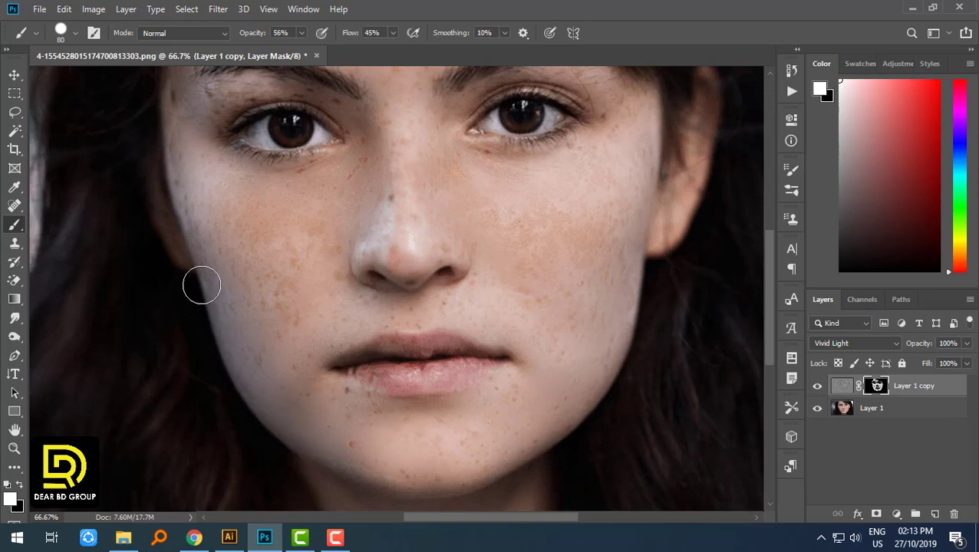
pyautogui.hotkey('ctrl', '-')
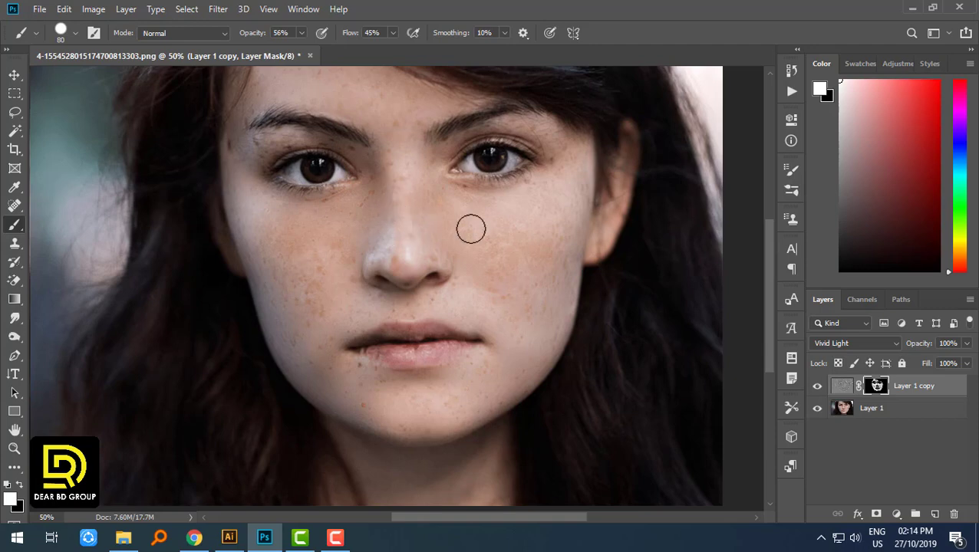
pyautogui.hotkey('ctrl', '-')
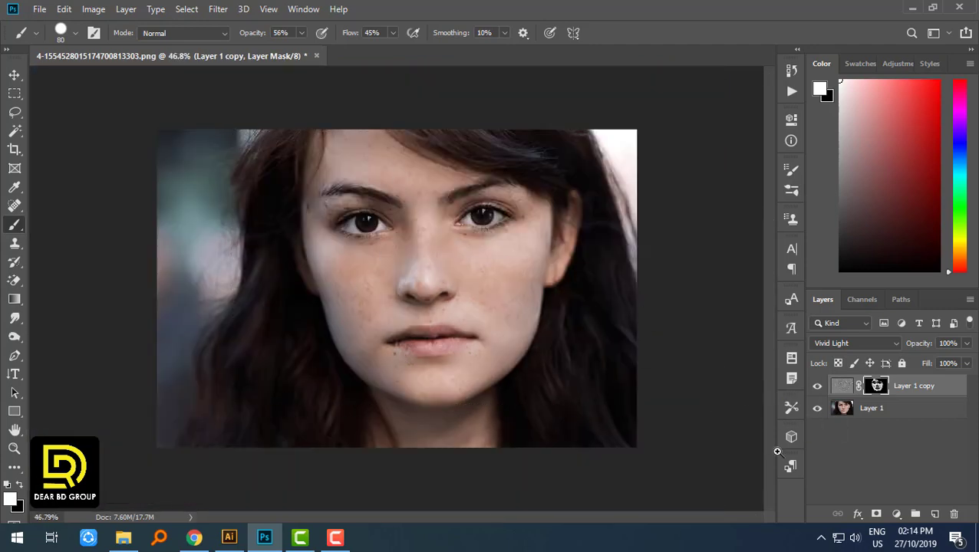
pyautogui.moveTo(222, 132); pyautogui.dragTo(646, 343)
# - Toggle Layer 1 copy's visibility repeatedly to compare before and after, leaving it visible
pyautogui.click(816, 388)
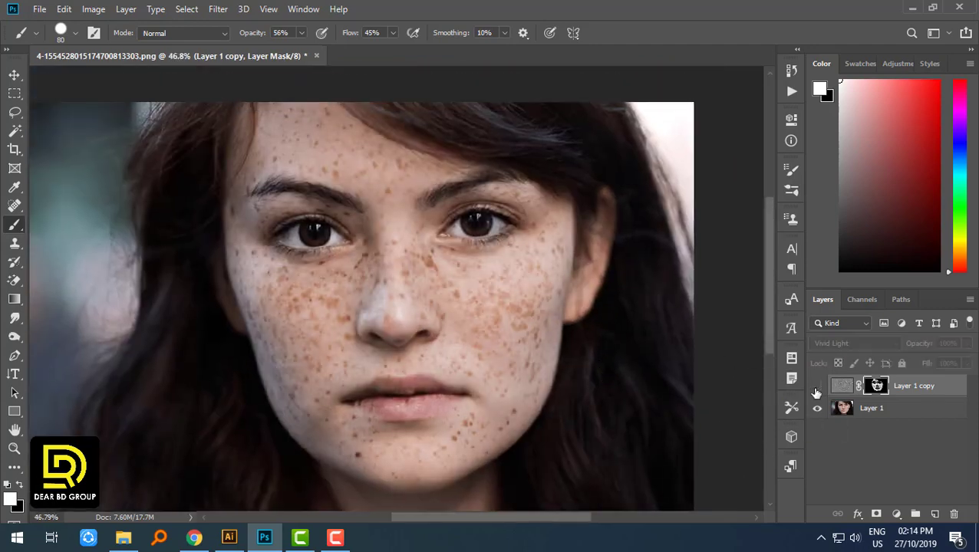
pyautogui.click(816, 388)
pyautogui.click(816, 388)
pyautogui.click(816, 388)
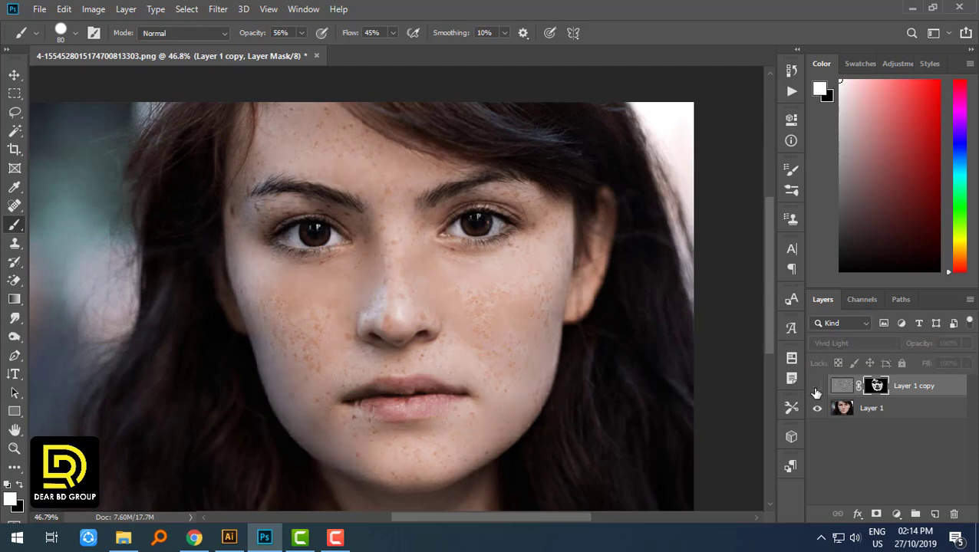
pyautogui.click(816, 388)
pyautogui.click(816, 388)
pyautogui.click(816, 388)
pyautogui.click(816, 388)
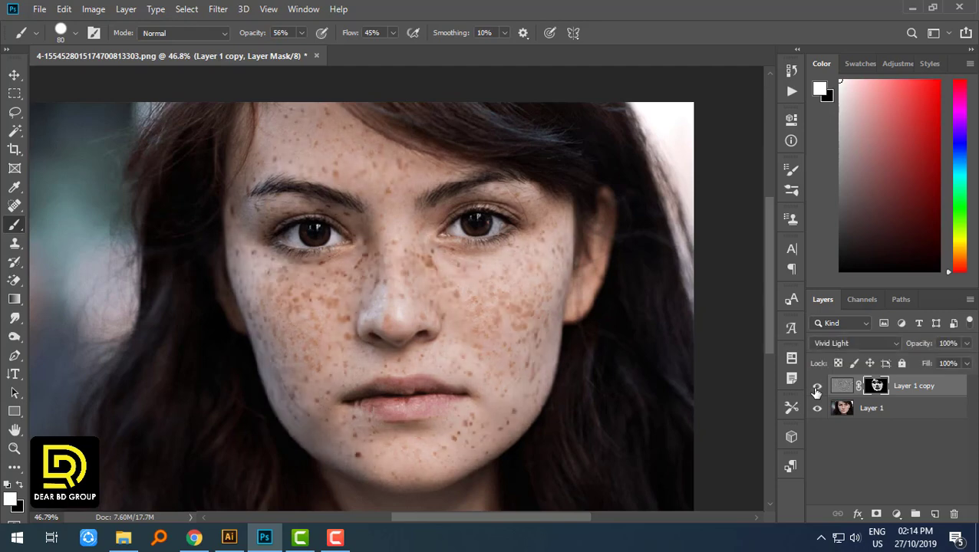
pyautogui.click(817, 389)
pyautogui.click(816, 388)
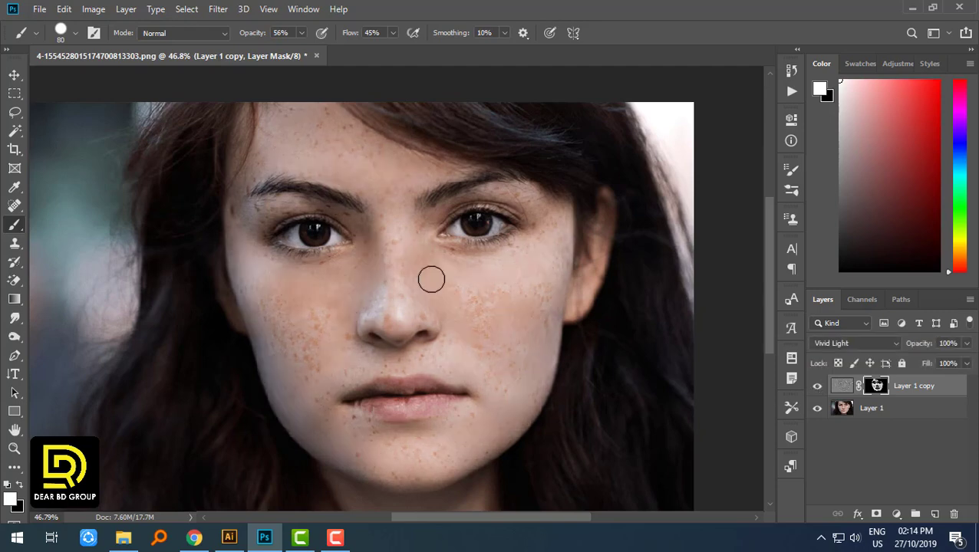
# - Duplicate Layer 1 several times and group Layer 1 copy with copy 5 into Group 1
pyautogui.click(854, 418)
pyautogui.hotkey('ctrl', 'j')
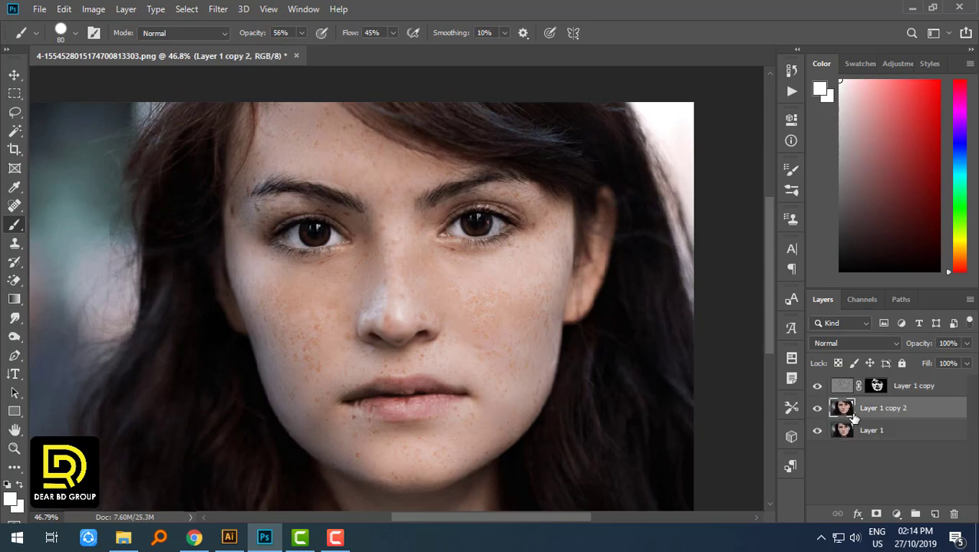
pyautogui.hotkey('ctrl', 'shift', ']')
pyautogui.hotkey('ctrl', 'j')
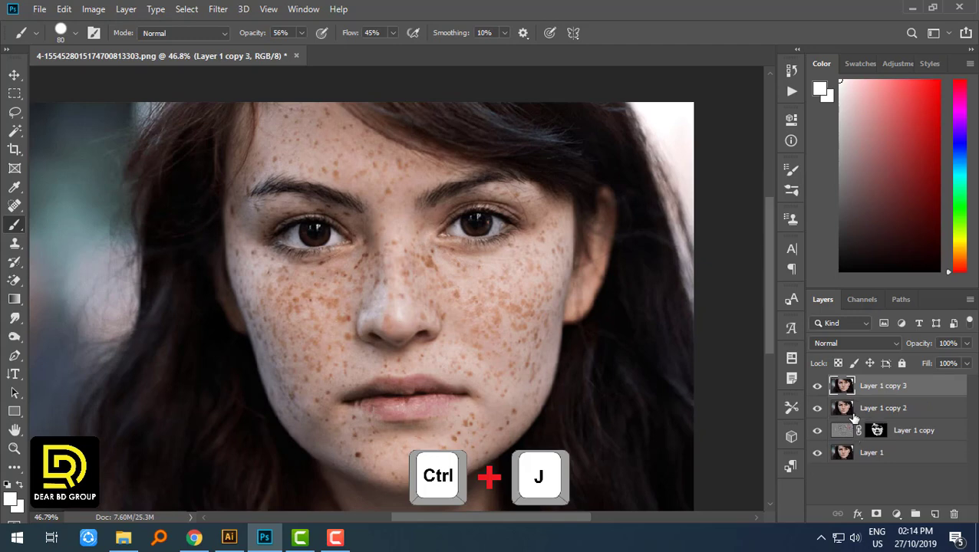
pyautogui.hotkey('ctrl', 'j')
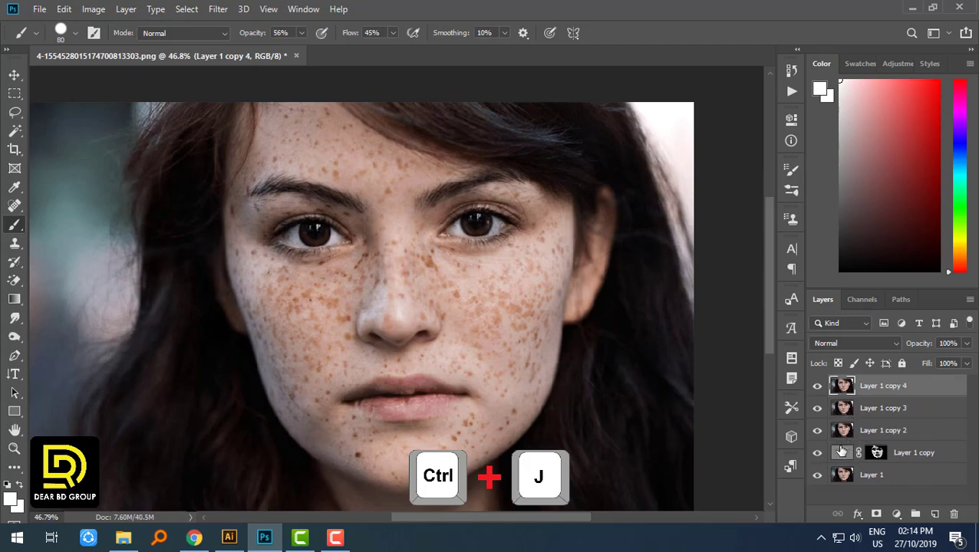
pyautogui.click(841, 454)
pyautogui.click(846, 476)
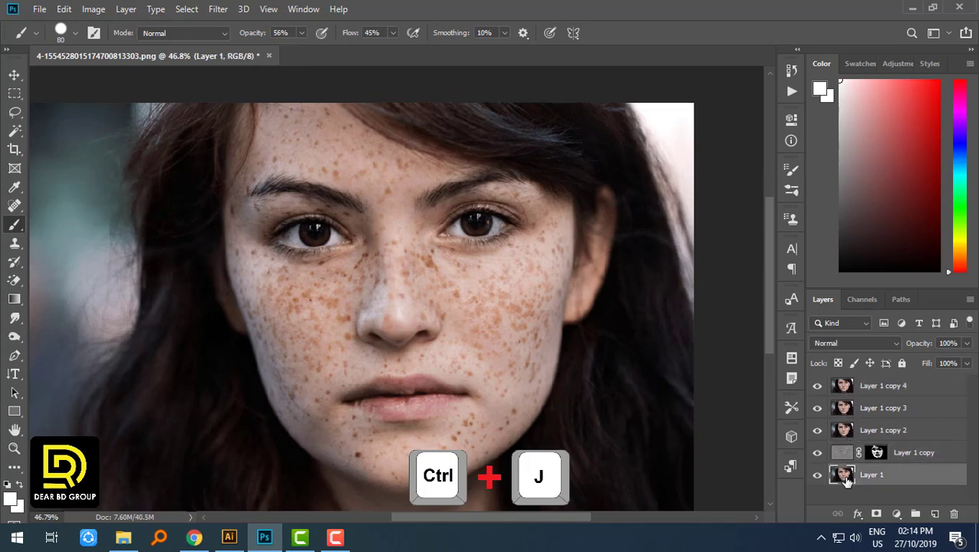
pyautogui.hotkey('ctrl', 'j')
pyautogui.click(844, 457)
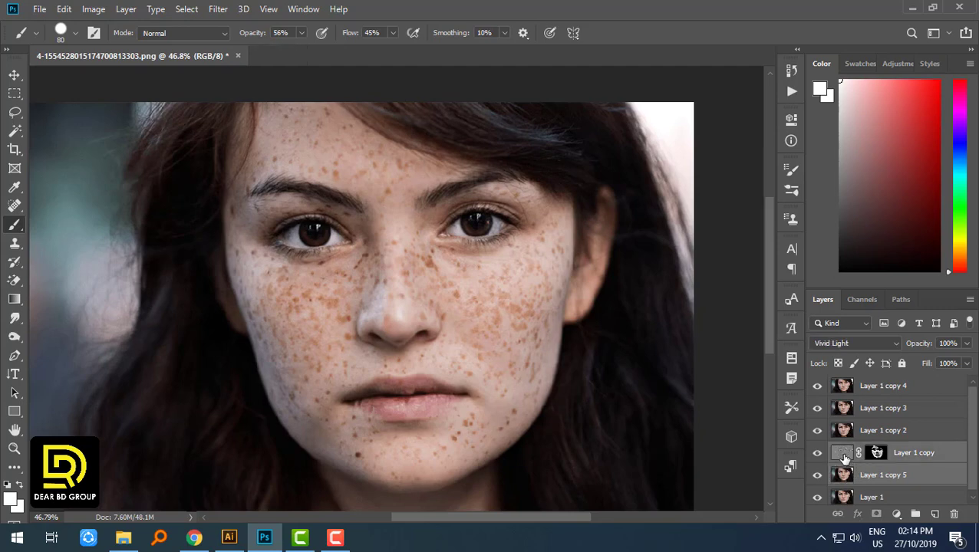
pyautogui.hotkey('ctrl', 'g')
# - Delete the spare Layer 1 copies 2, 3 and 4
pyautogui.click(843, 429)
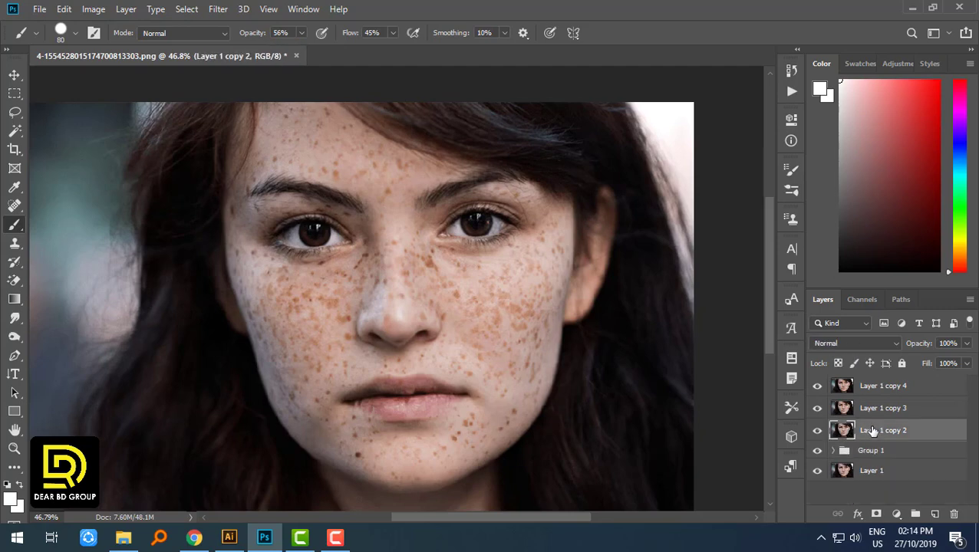
pyautogui.press('Delete')
pyautogui.click(873, 391)
pyautogui.press('Delete')
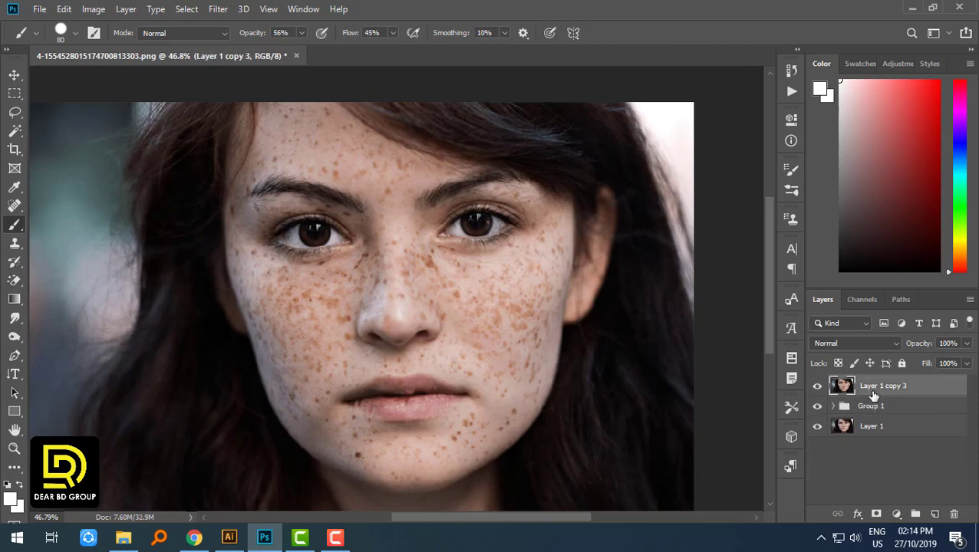
pyautogui.press('Delete')
# - Stamp visible layers into Layer 2, duplicate it twice, then desaturate and hide the top copy
pyautogui.hotkey('ctrl', 'alt', 'shift', 'e')
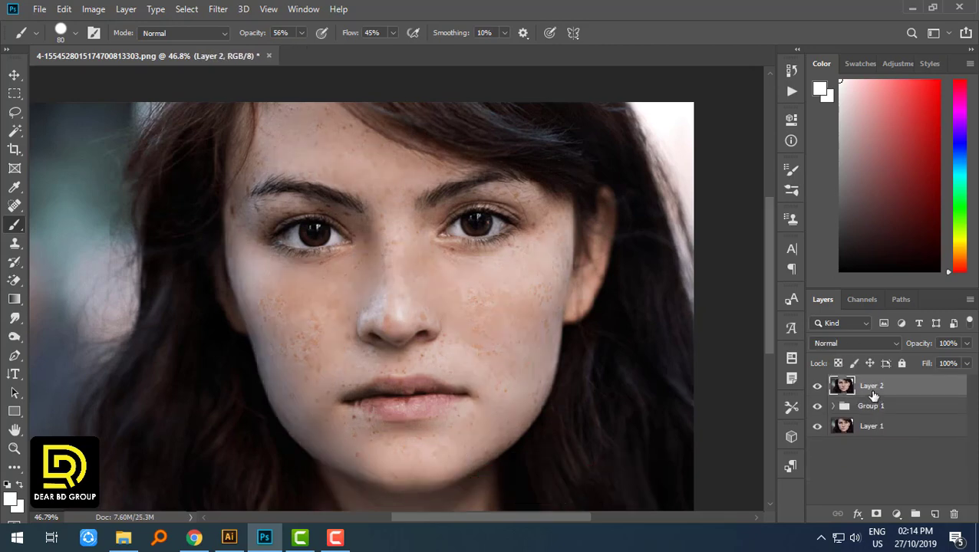
pyautogui.hotkey('ctrl', 'j')
pyautogui.hotkey('ctrl', 'j')
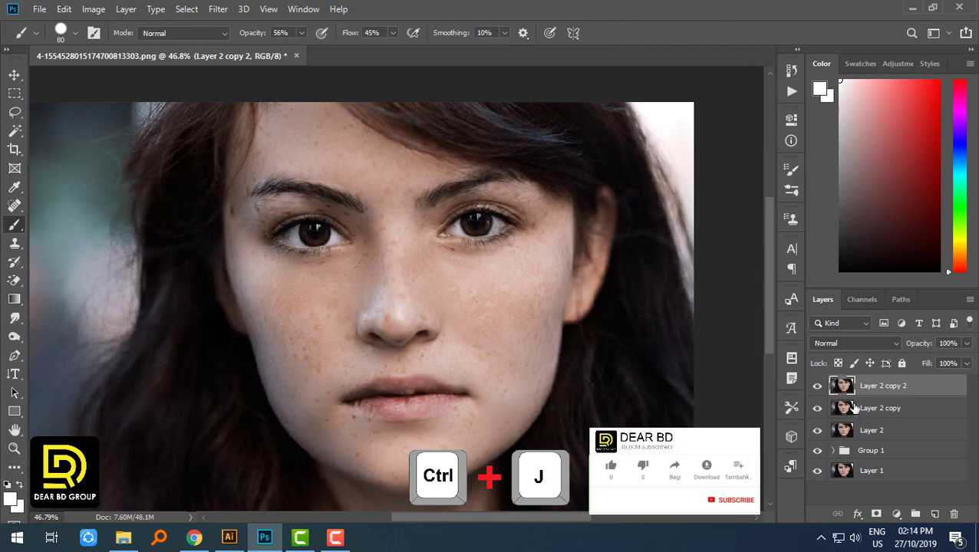
pyautogui.hotkey('ctrl', 'u')
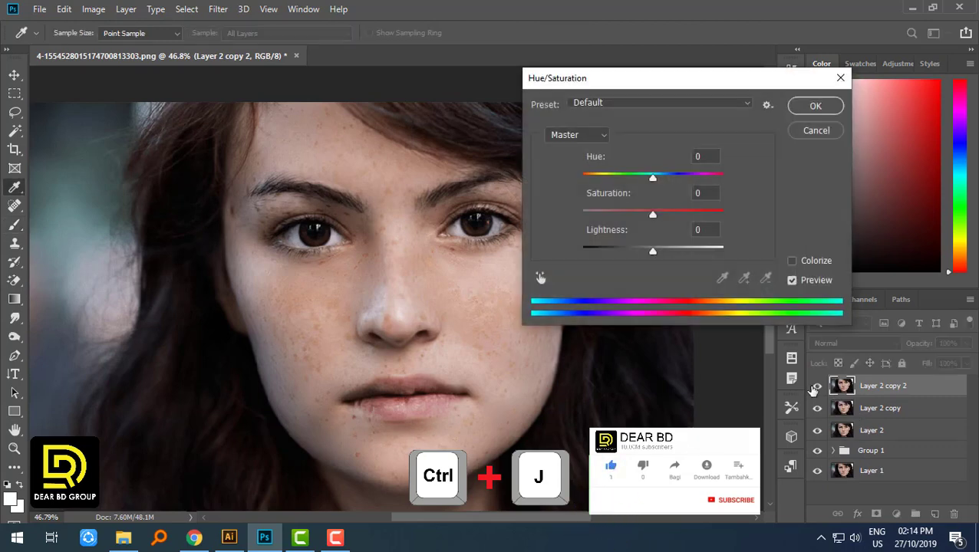
pyautogui.click(816, 130)
pyautogui.hotkey('ctrl', 'shift', 'u')
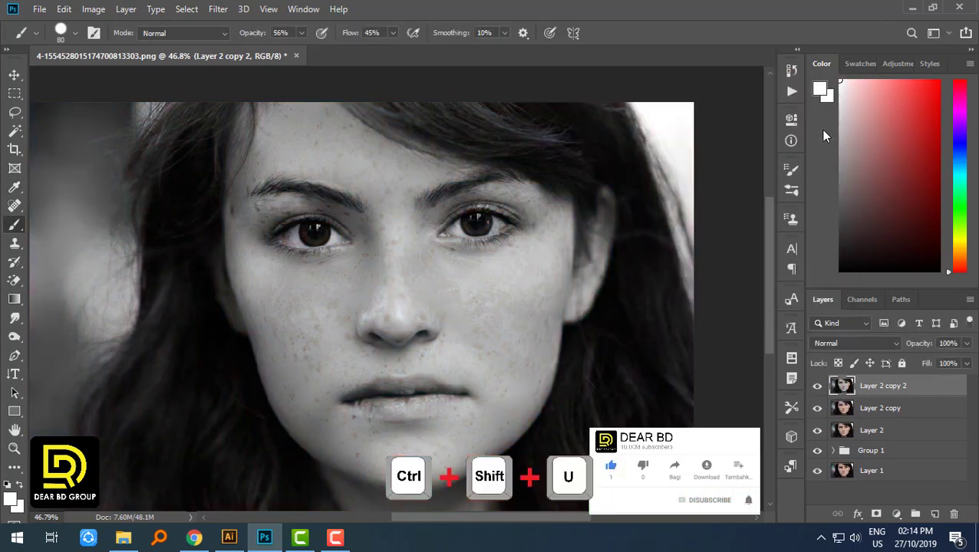
pyautogui.click(817, 386)
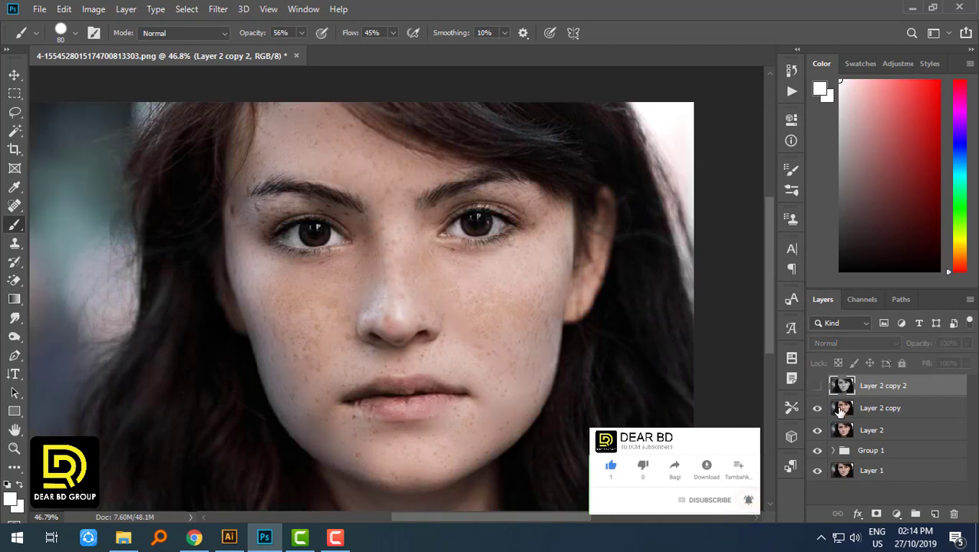
# - Convert Layer 2 copy to a smart object
pyautogui.rightClick(841, 409)
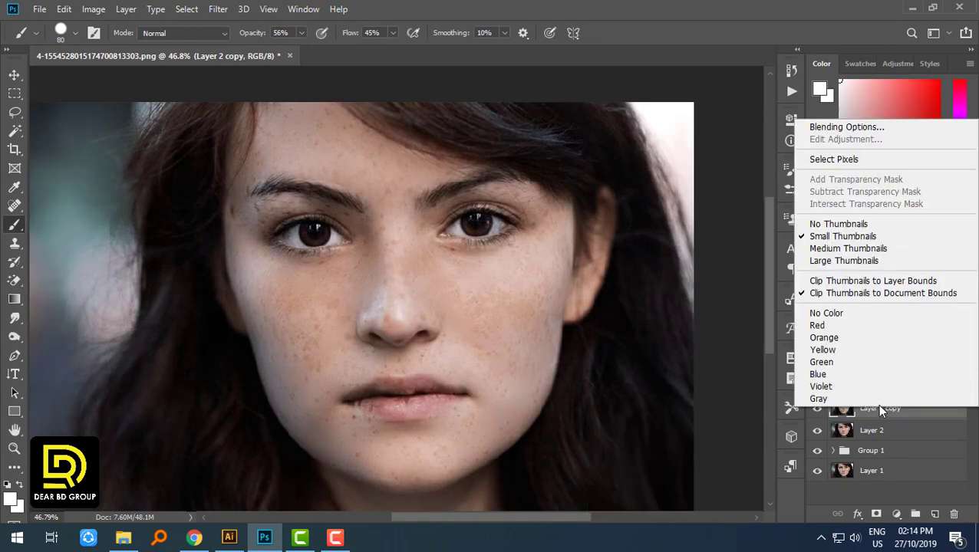
pyautogui.rightClick(880, 409)
pyautogui.click(740, 198)
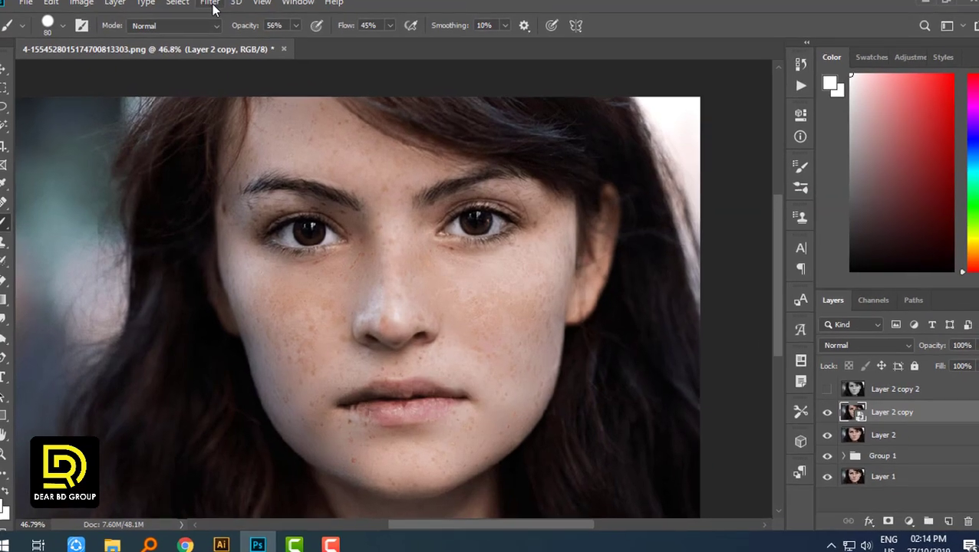
# - Apply a Surface Blur to Layer 2 copy at radius 26 and threshold 47
pyautogui.click(218, 9)
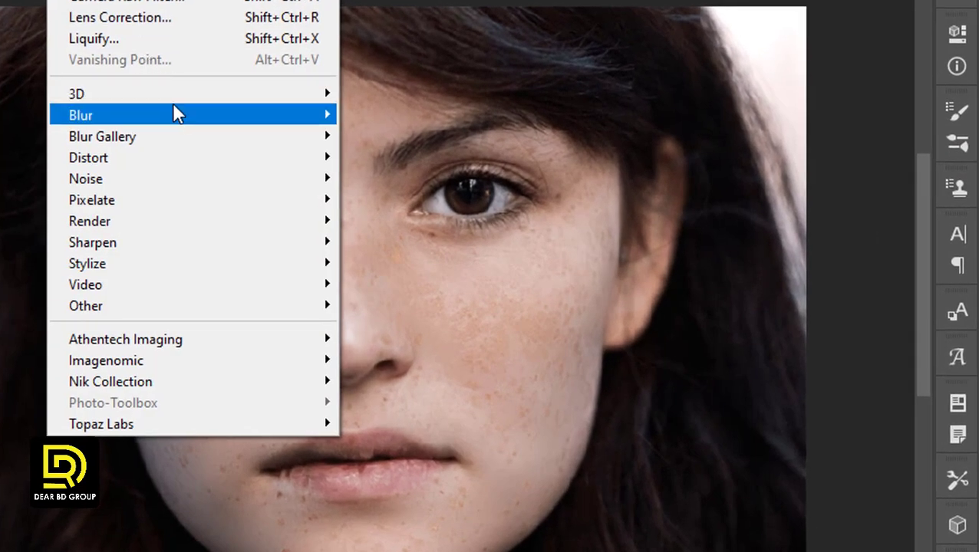
pyautogui.moveTo(192, 115)
pyautogui.click(432, 327)
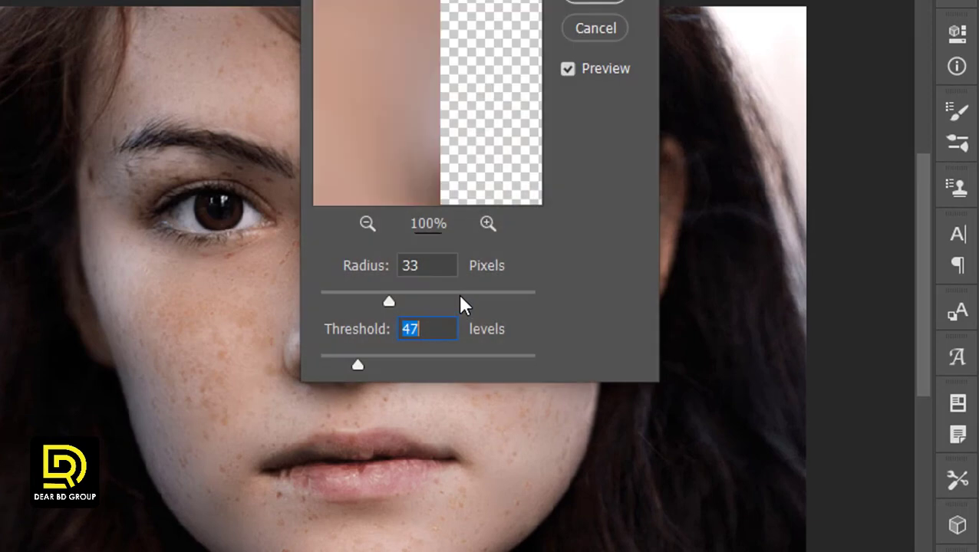
pyautogui.moveTo(460, 1); pyautogui.dragTo(698, 10)
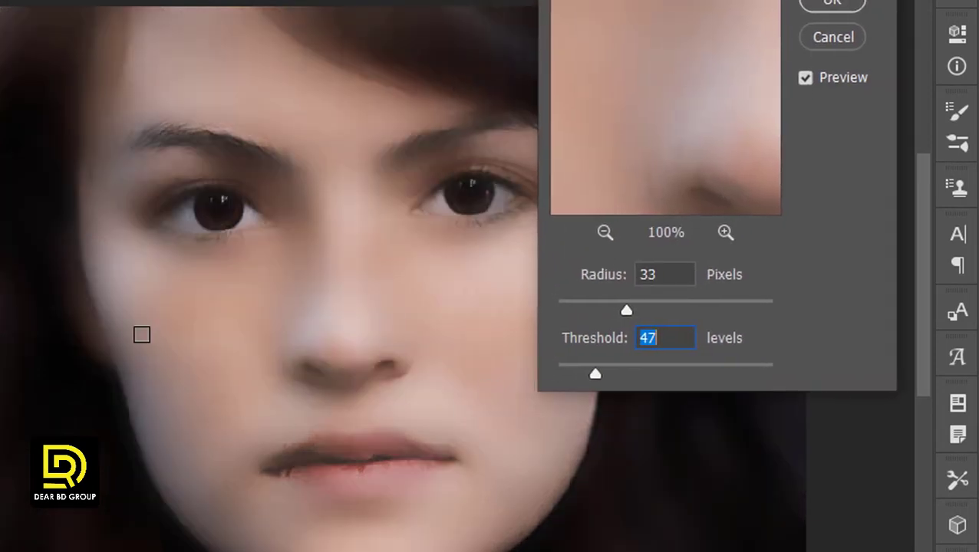
pyautogui.moveTo(623, 310)
pyautogui.mouseDown()
pyautogui.moveTo(609, 310)
pyautogui.moveTo(630, 310)
pyautogui.mouseUp()
pyautogui.click(643, 310)
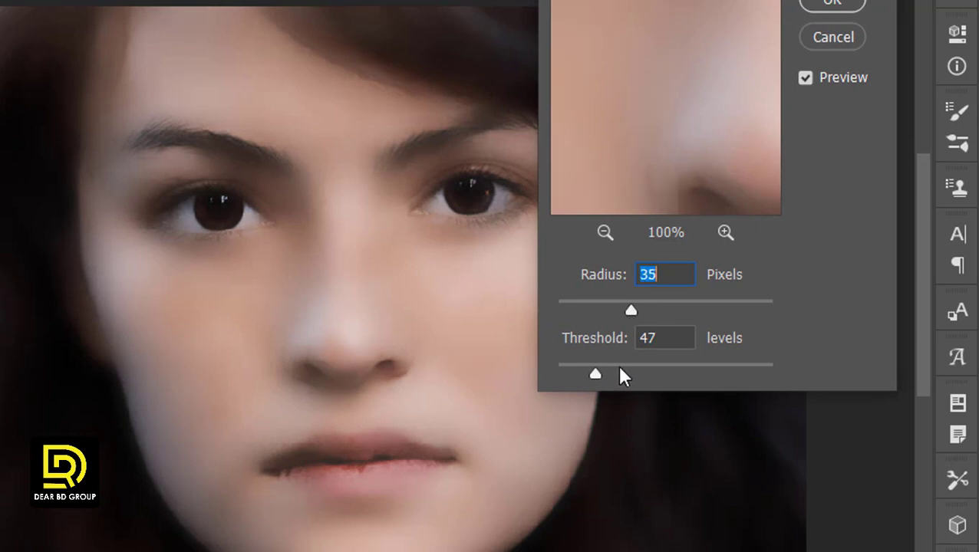
pyautogui.click(619, 367)
pyautogui.moveTo(611, 365); pyautogui.dragTo(608, 366)
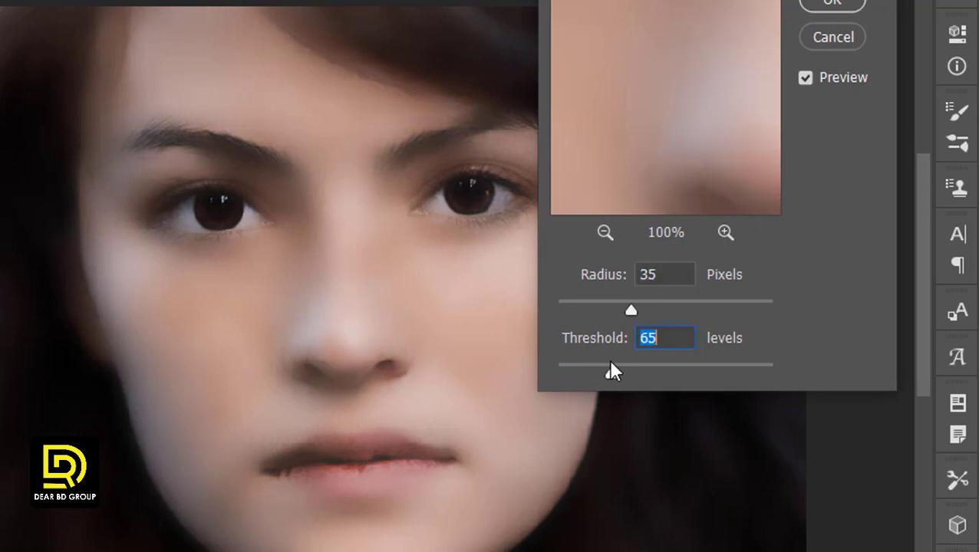
pyautogui.click(652, 366)
pyautogui.click(605, 364)
pyautogui.moveTo(605, 365); pyautogui.dragTo(592, 365)
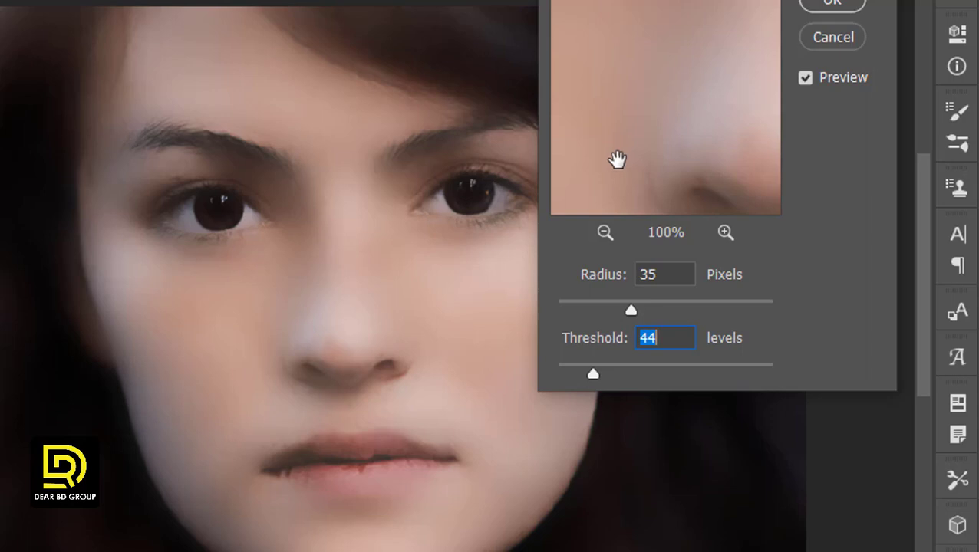
pyautogui.click(606, 305)
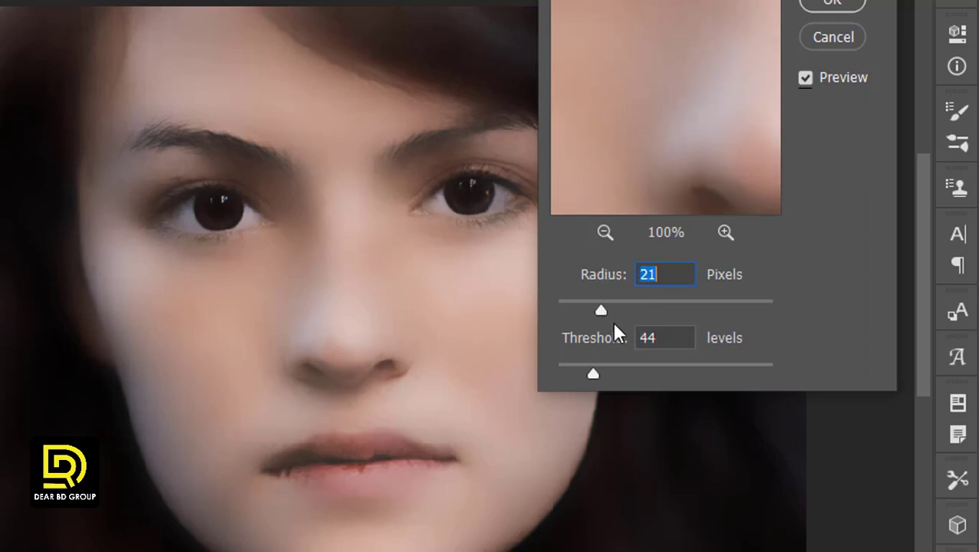
pyautogui.moveTo(619, 365); pyautogui.dragTo(597, 367)
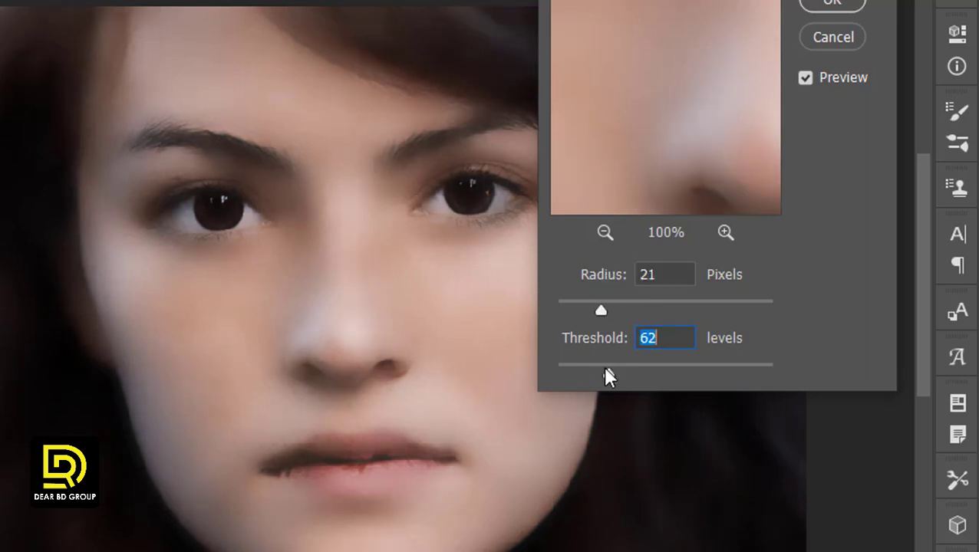
pyautogui.click(612, 306)
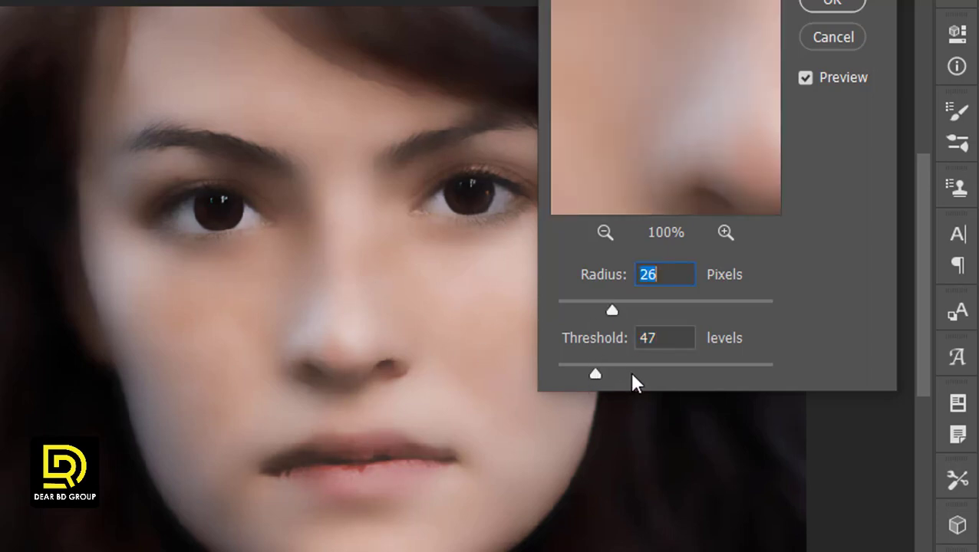
pyautogui.click(834, 6)
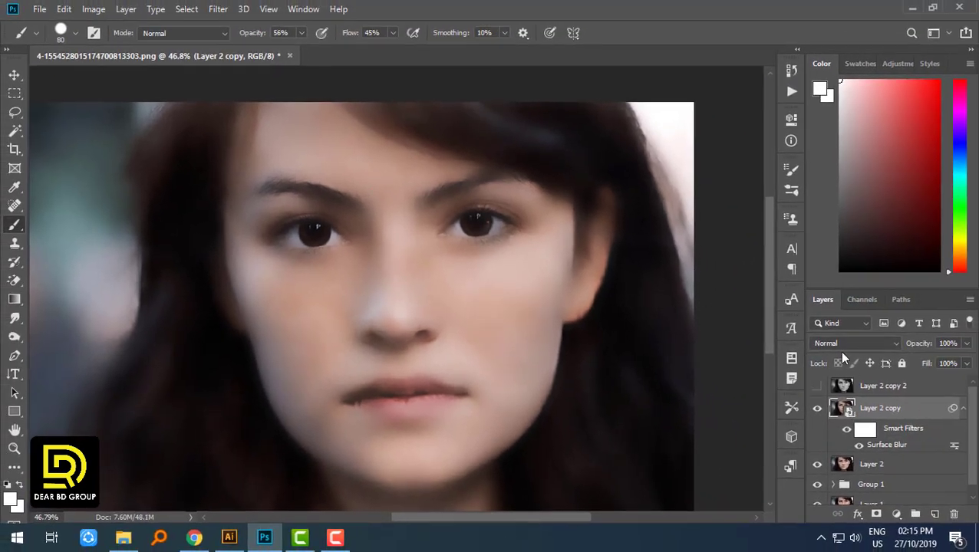
# - Show Layer 2 copy 2 and convert it to a smart object
pyautogui.click(817, 387)
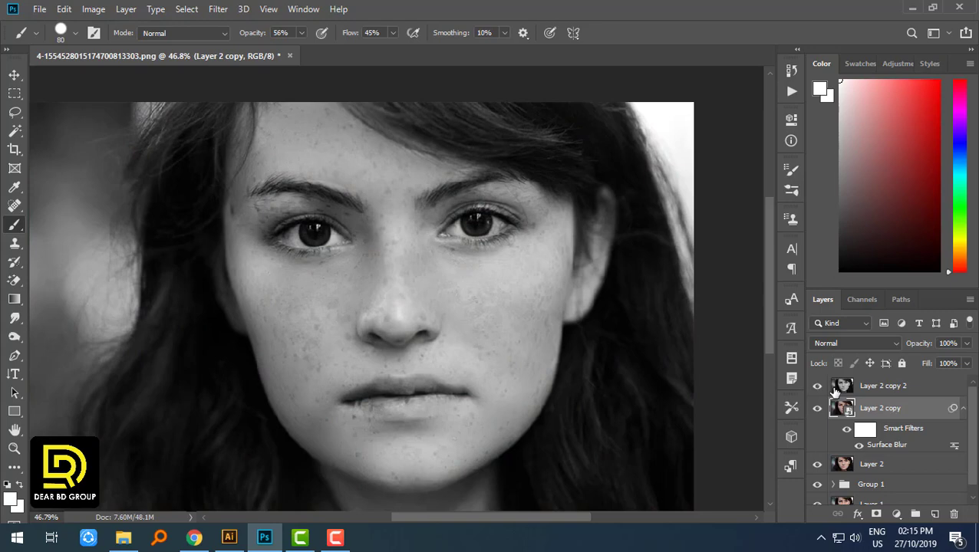
pyautogui.click(834, 390)
pyautogui.rightClick(866, 388)
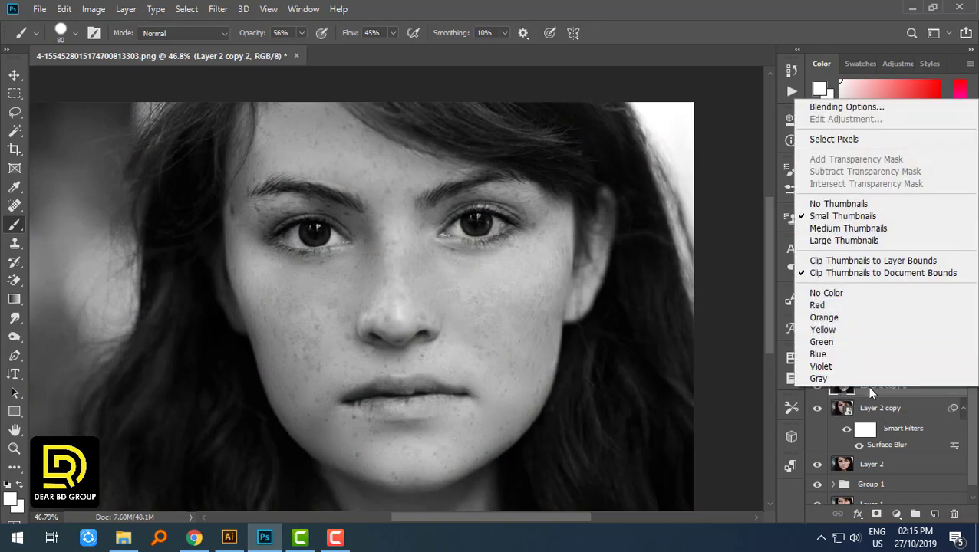
pyautogui.click(720, 201)
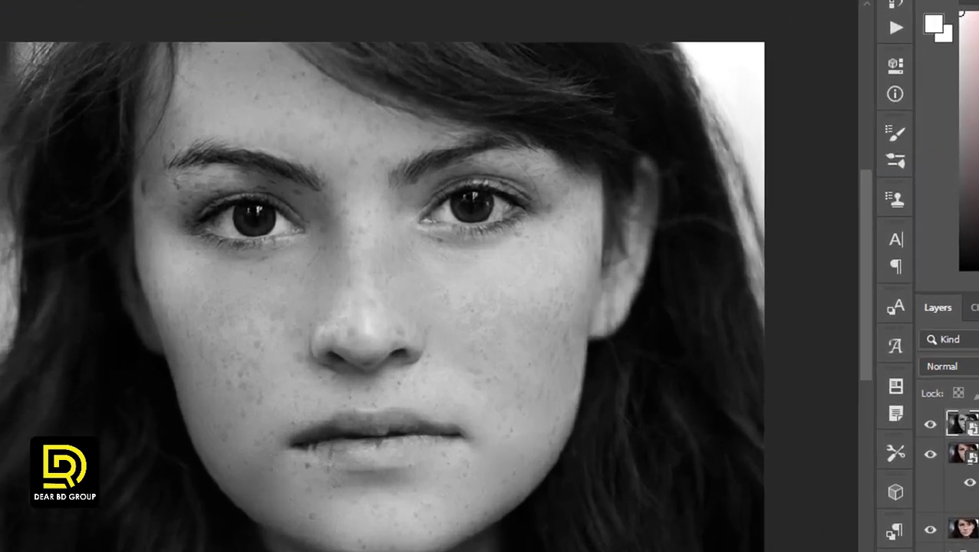
# - Apply a High Pass filter with a 2.0 px radius to Layer 2 copy 2
pyautogui.click(218, 9)
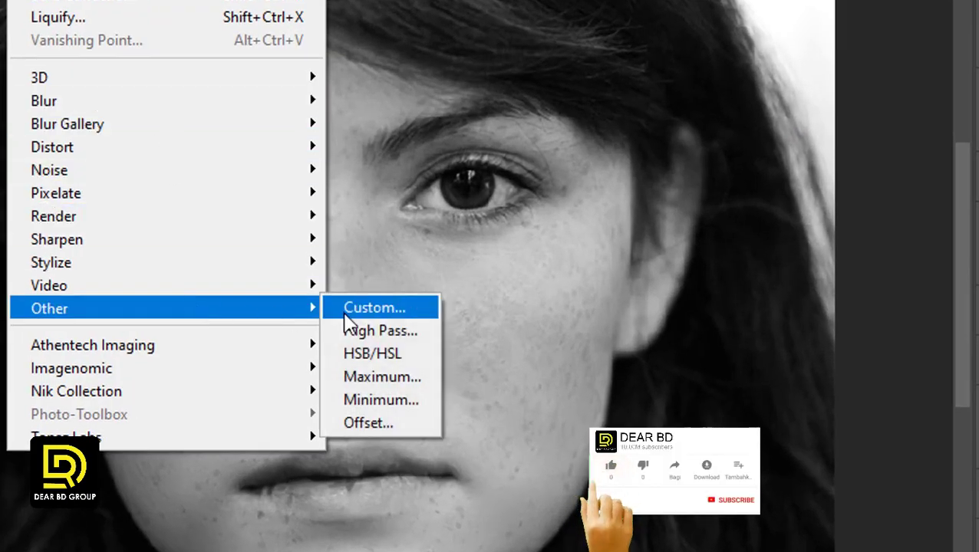
pyautogui.click(358, 331)
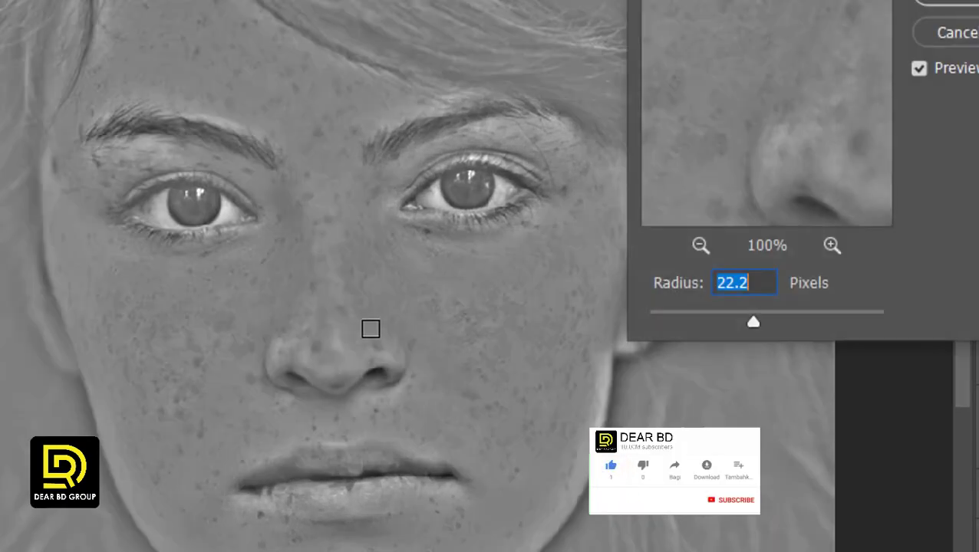
pyautogui.click(665, 316)
pyautogui.moveTo(666, 315); pyautogui.dragTo(670, 313)
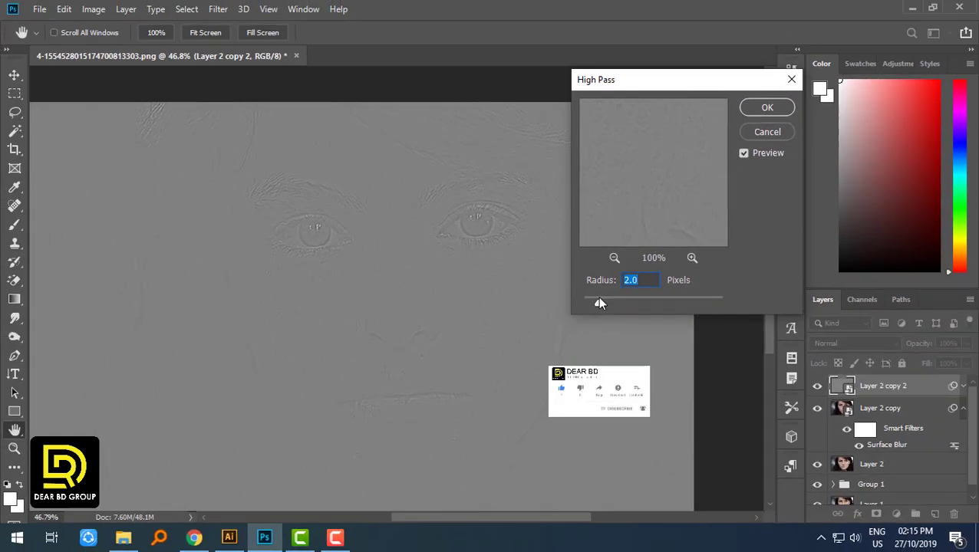
pyautogui.press('Return')
# - Set the High Pass layer's blending mode to Overlay
pyautogui.press('b')
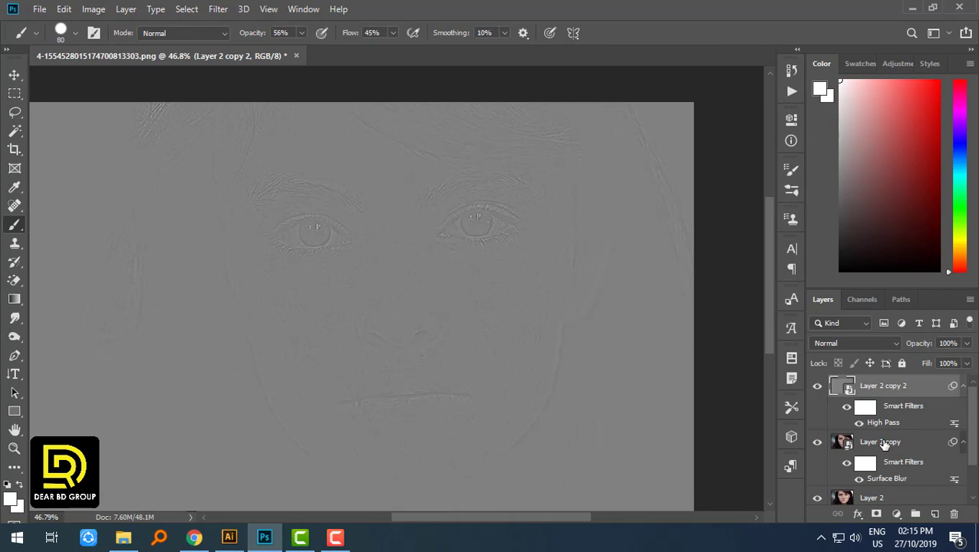
pyautogui.click(858, 343)
pyautogui.click(839, 340)
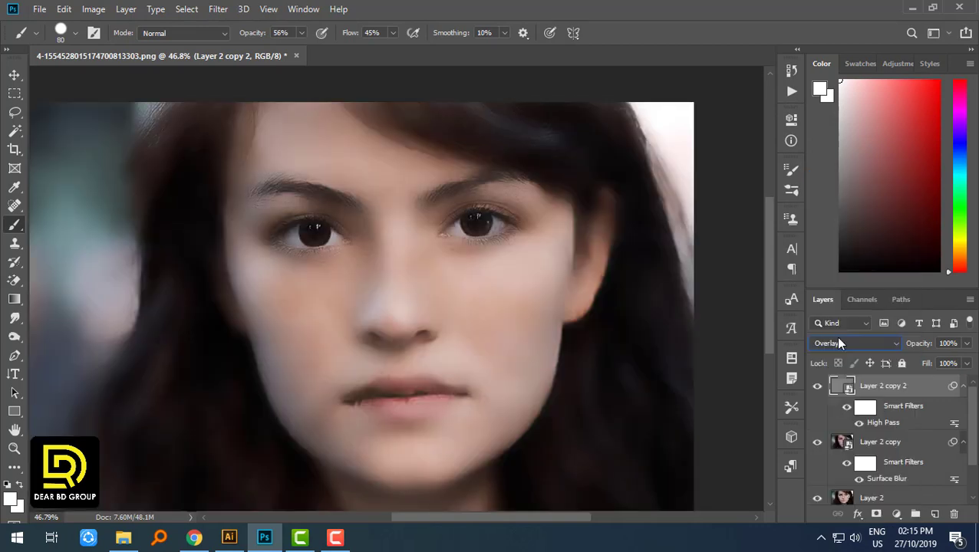
# - Group both copies into Group 2 and give it an inverted black mask
pyautogui.click(895, 443)
pyautogui.hotkey('ctrl', 'g')
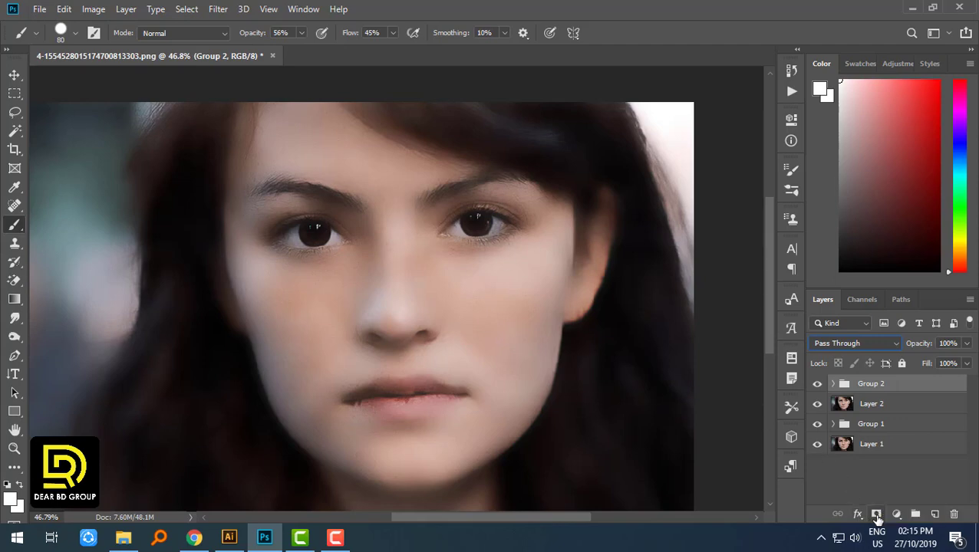
pyautogui.click(876, 515)
pyautogui.hotkey('ctrl', 'i')
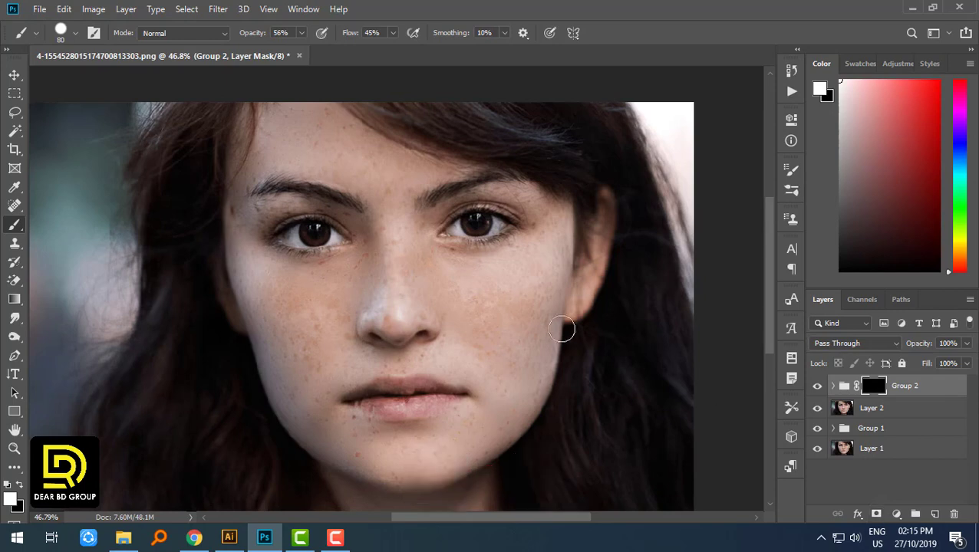
# - Enlarge the brush to 100 and paint white on Group 2's mask near the eyes and brows
pyautogui.press(']')
pyautogui.press(']')
pyautogui.scroll(5, 349, 228)
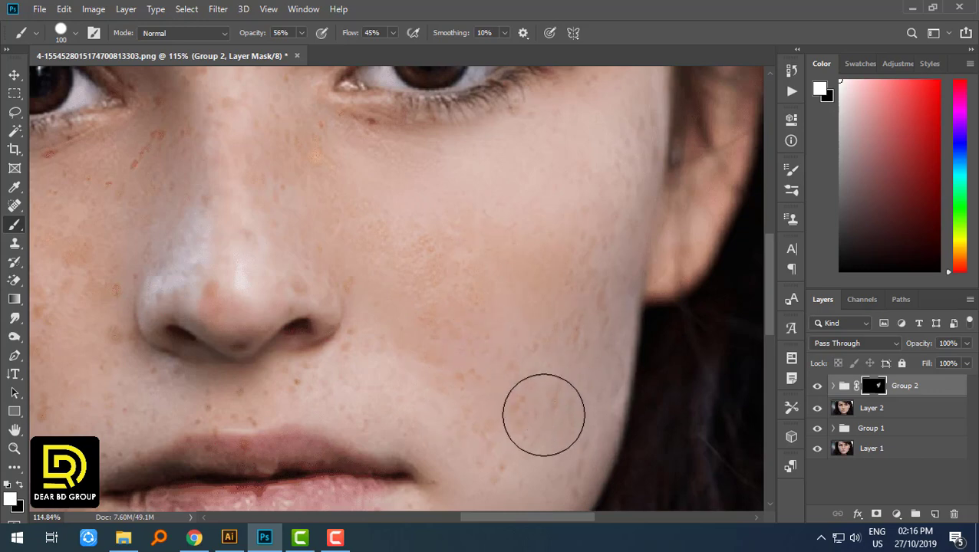
pyautogui.moveTo(610, 225); pyautogui.dragTo(600, 291)
pyautogui.moveTo(596, 217); pyautogui.dragTo(607, 424)
pyautogui.moveTo(593, 270); pyautogui.dragTo(469, 330)
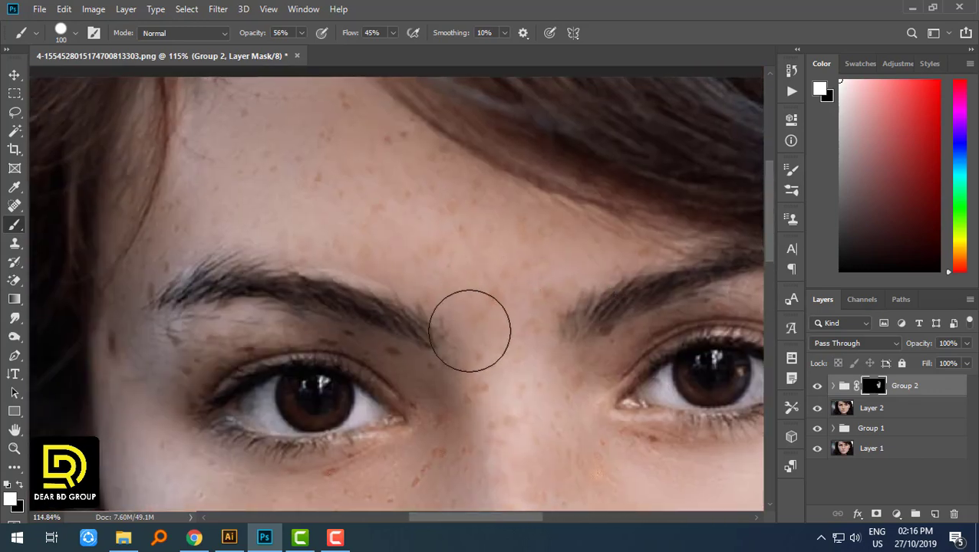
pyautogui.moveTo(413, 232); pyautogui.dragTo(477, 253)
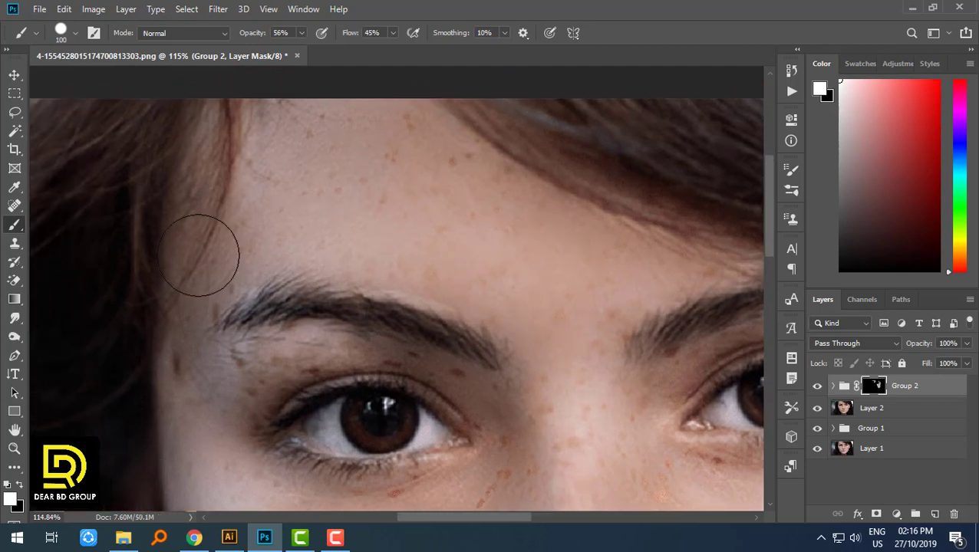
# - Paint white on Group 2's mask over the cheek, nose and lips, then shrink the brush
pyautogui.moveTo(286, 249); pyautogui.dragTo(369, 164)
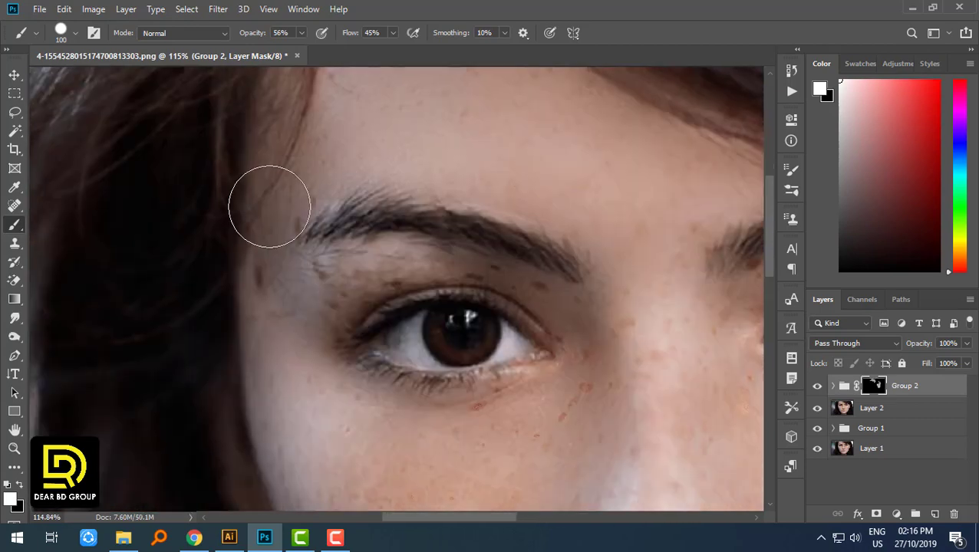
pyautogui.moveTo(405, 414); pyautogui.dragTo(370, 265)
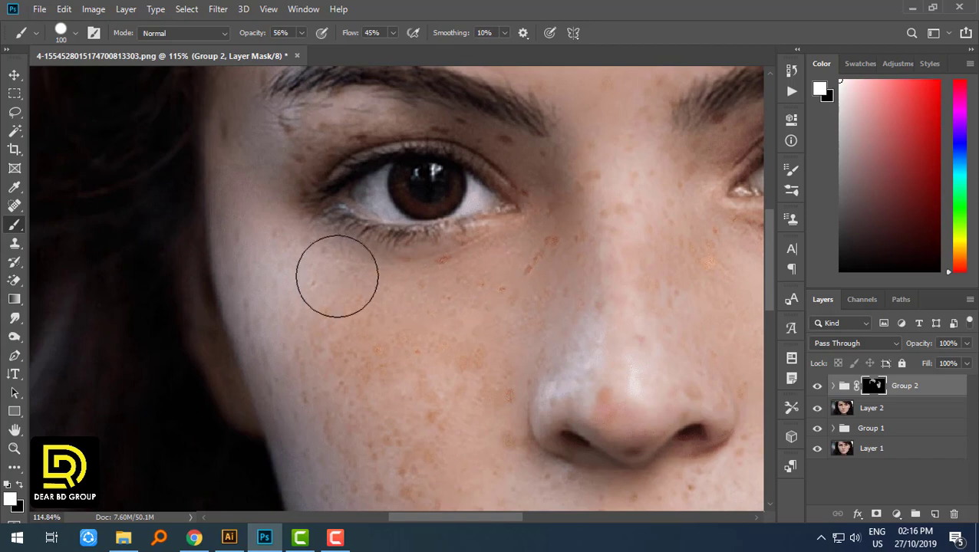
pyautogui.moveTo(454, 338); pyautogui.dragTo(422, 245)
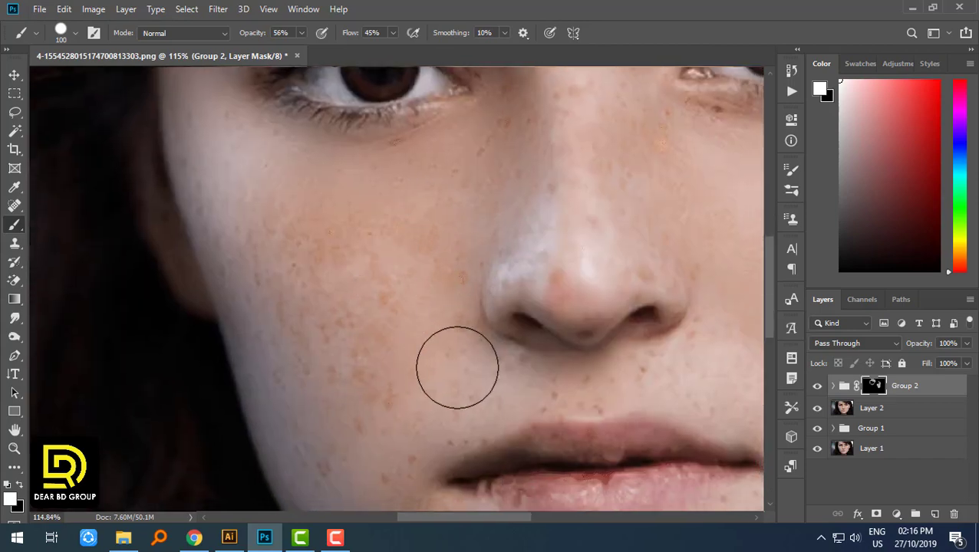
pyautogui.moveTo(351, 394); pyautogui.dragTo(357, 243)
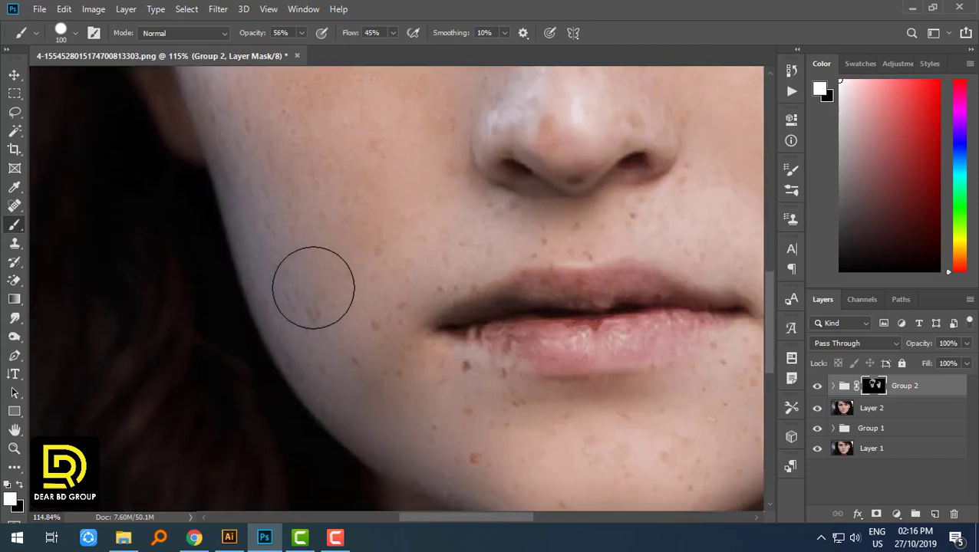
pyautogui.moveTo(466, 421); pyautogui.dragTo(404, 343)
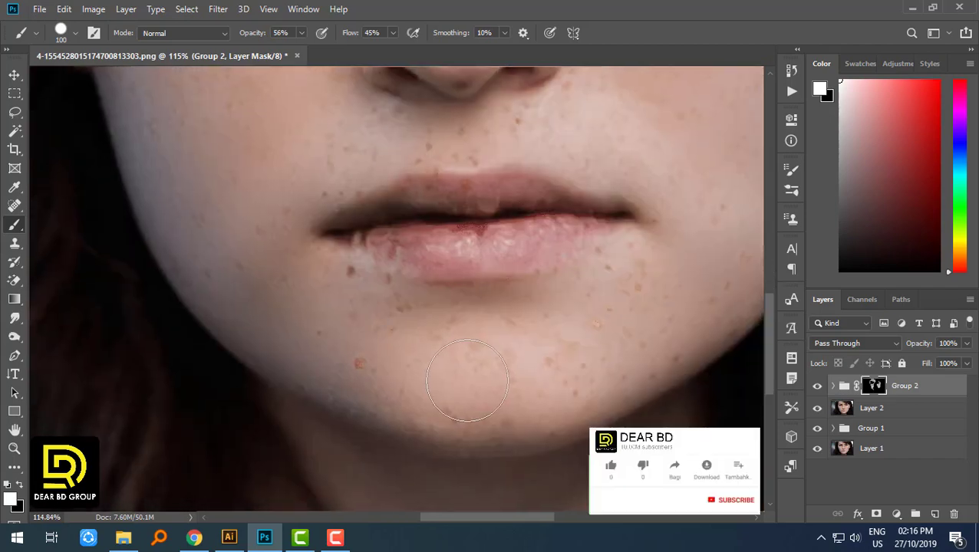
pyautogui.moveTo(608, 240); pyautogui.dragTo(504, 348)
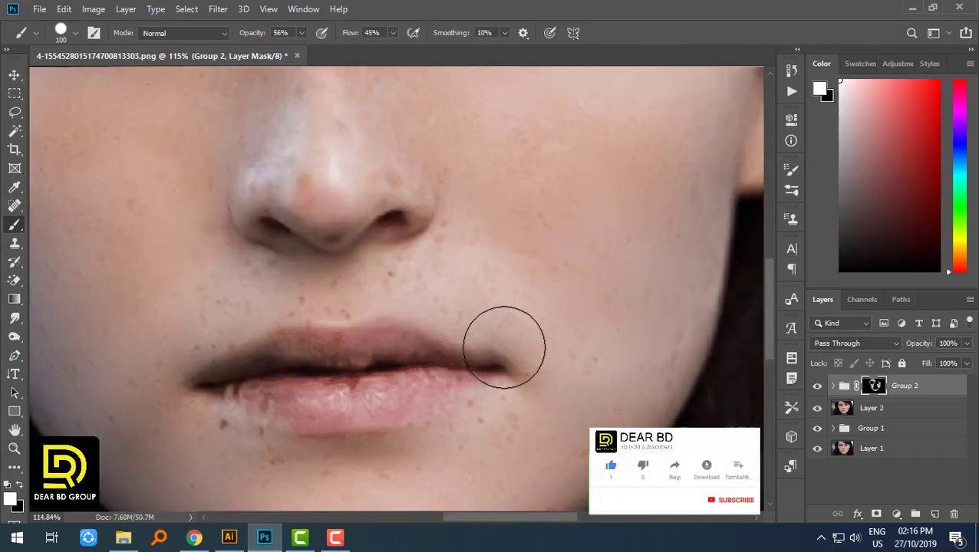
pyautogui.press('[')
pyautogui.press('[')
pyautogui.press('[')
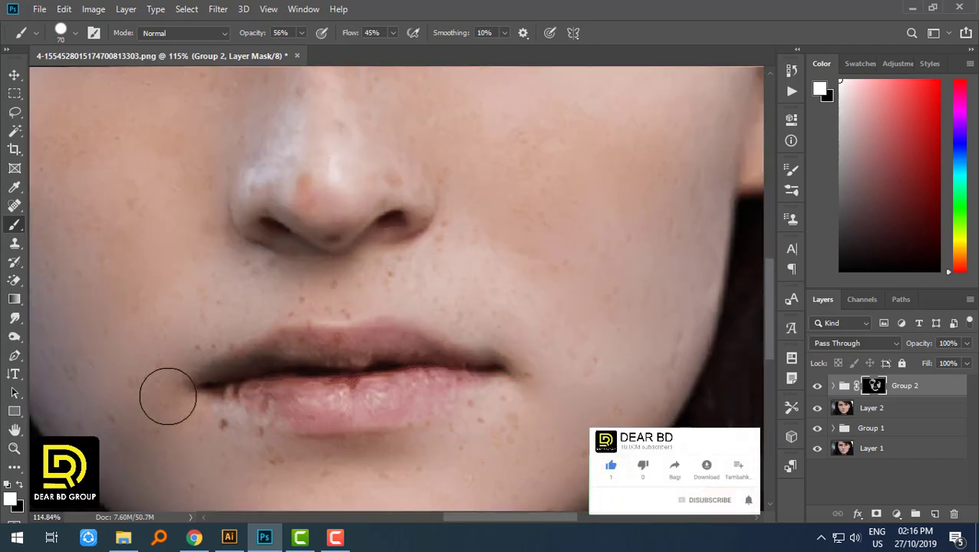
# - Brush white on Group 2's mask over the brows, left eye and forehead
pyautogui.scroll(-3, 626, 323)
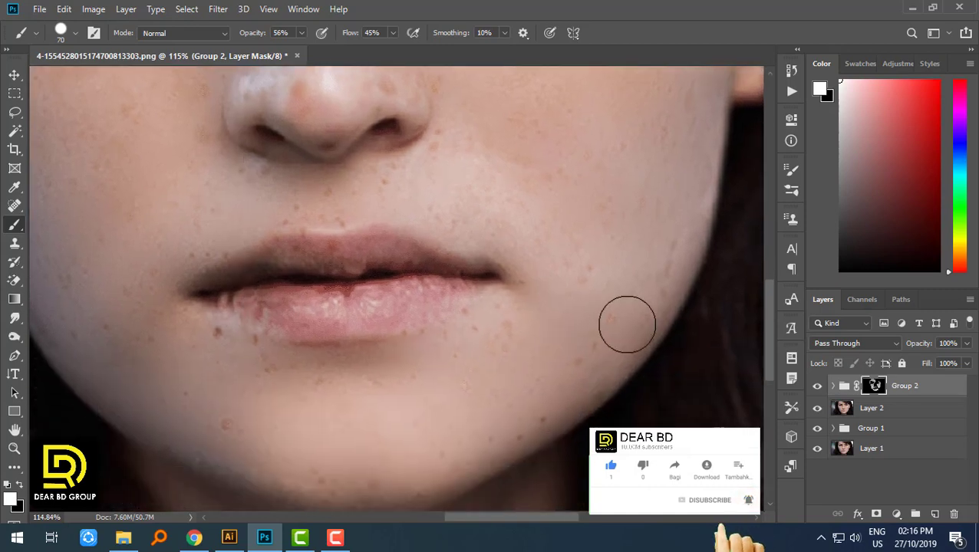
pyautogui.scroll(-3, 405, 353)
pyautogui.hscroll(-3, 404, 354)
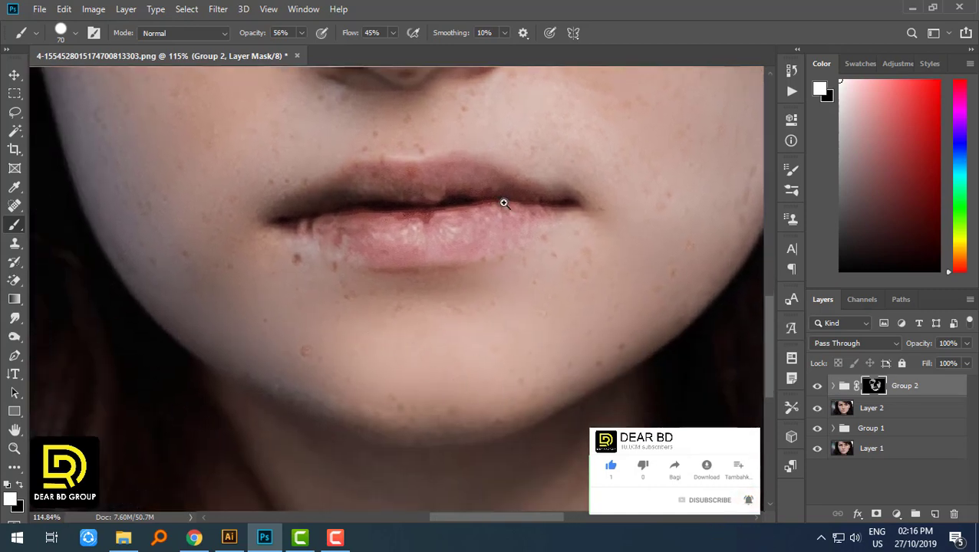
pyautogui.moveTo(504, 203); pyautogui.dragTo(503, 475)
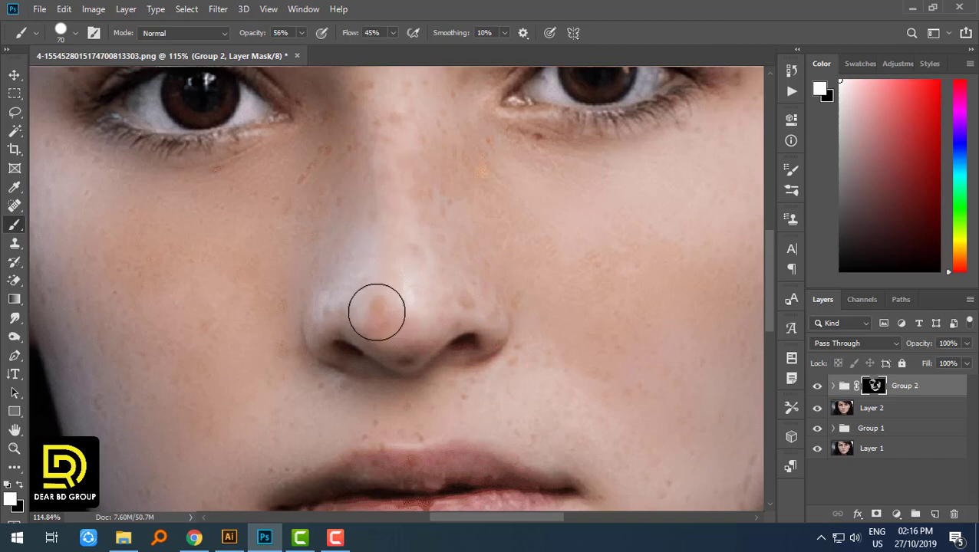
pyautogui.moveTo(448, 208); pyautogui.dragTo(509, 376)
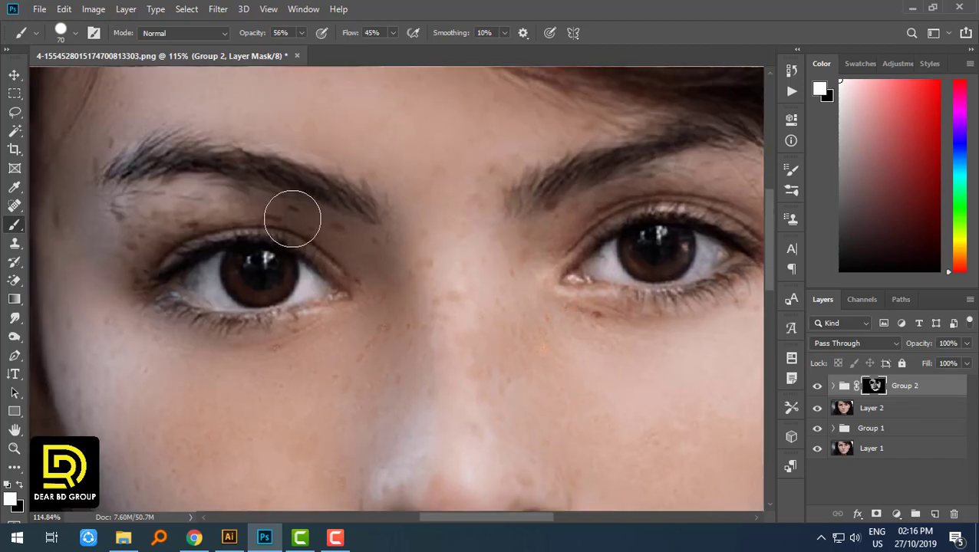
pyautogui.moveTo(69, 201); pyautogui.dragTo(140, 286)
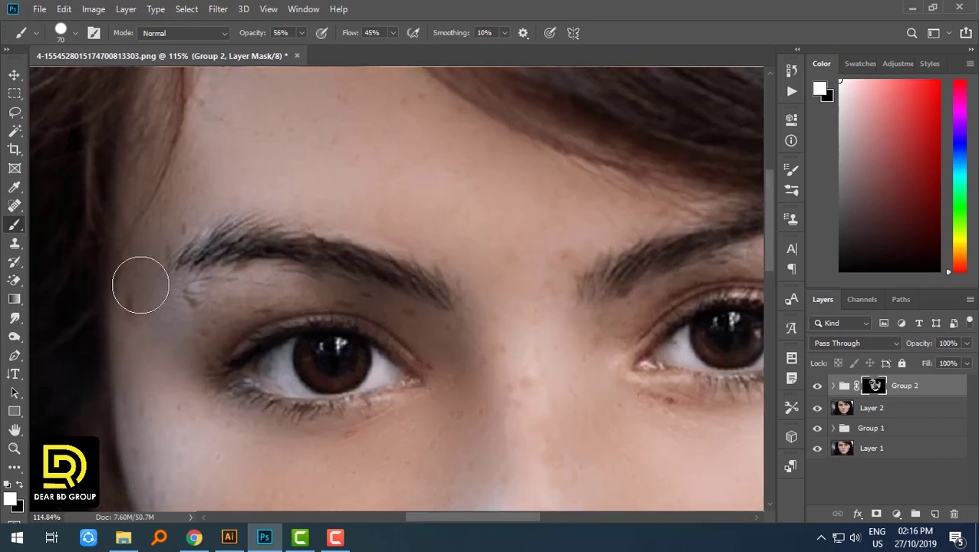
pyautogui.moveTo(226, 168)
pyautogui.mouseDown()
pyautogui.moveTo(230, 246)
pyautogui.moveTo(240, 257)
pyautogui.mouseUp()
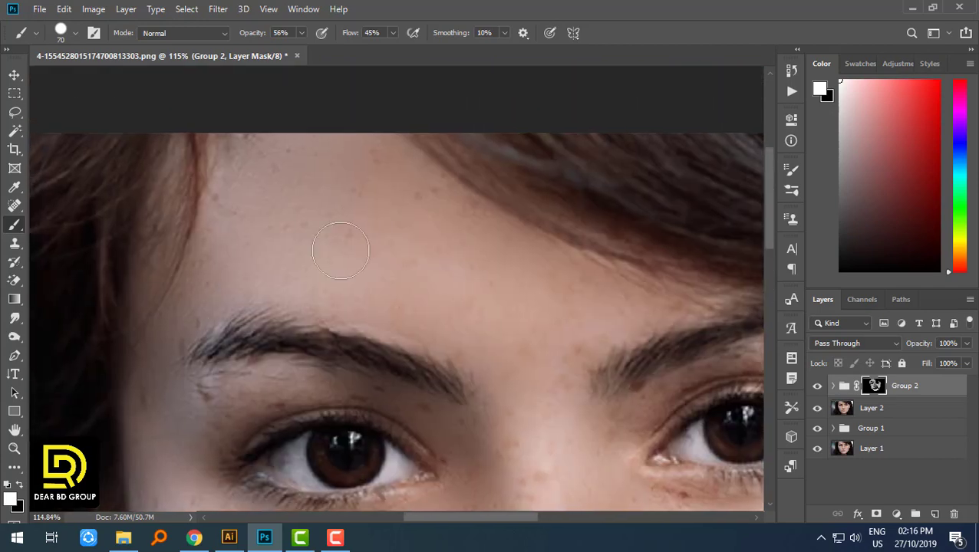
# - Extend the mask around the right eye, nose and cheek, undoing the last stroke
pyautogui.moveTo(602, 271)
pyautogui.mouseDown()
pyautogui.moveTo(508, 219)
pyautogui.moveTo(479, 181)
pyautogui.mouseUp()
pyautogui.moveTo(557, 435); pyautogui.dragTo(317, 376)
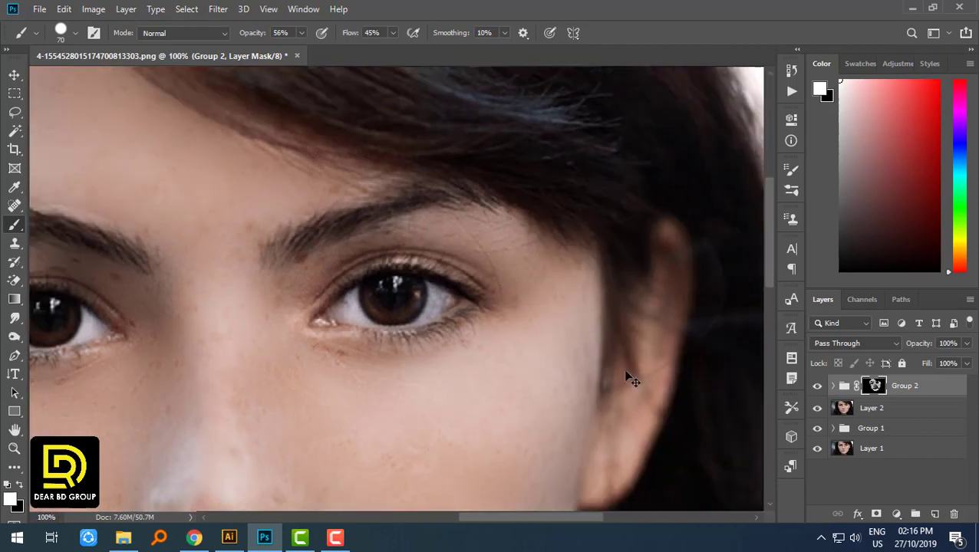
pyautogui.scroll(-1, 622, 368)
pyautogui.moveTo(481, 406)
pyautogui.mouseDown()
pyautogui.moveTo(467, 313)
pyautogui.moveTo(497, 213)
pyautogui.mouseUp()
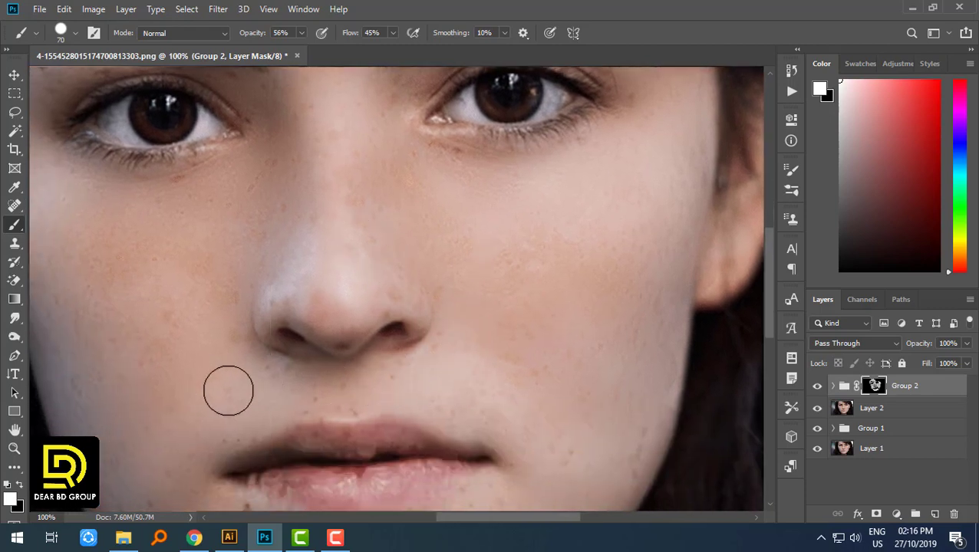
pyautogui.moveTo(627, 473); pyautogui.dragTo(651, 365)
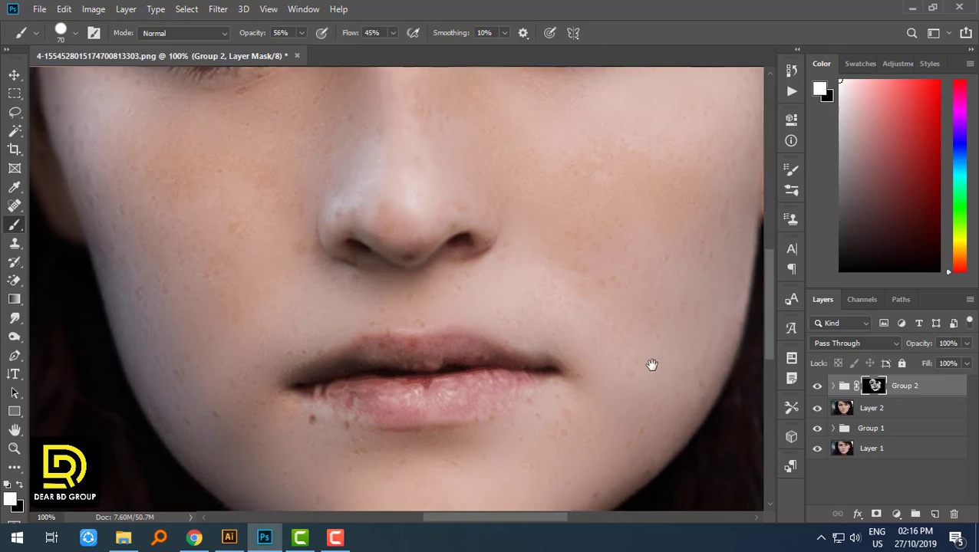
pyautogui.hotkey('ctrl', 'z')
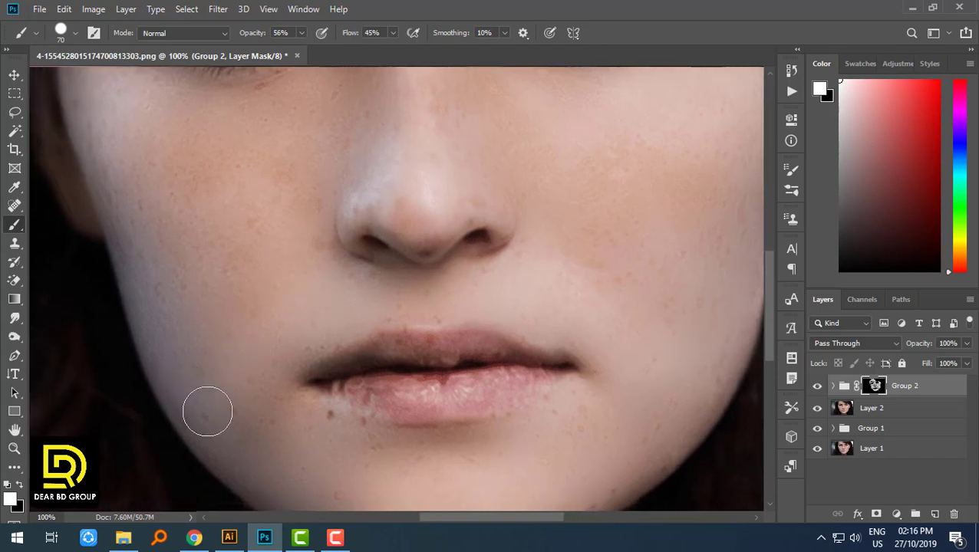
# - Zoom out to fit the whole portrait, briefly zooming back in to check the retouch
pyautogui.hotkey('ctrl', '-')
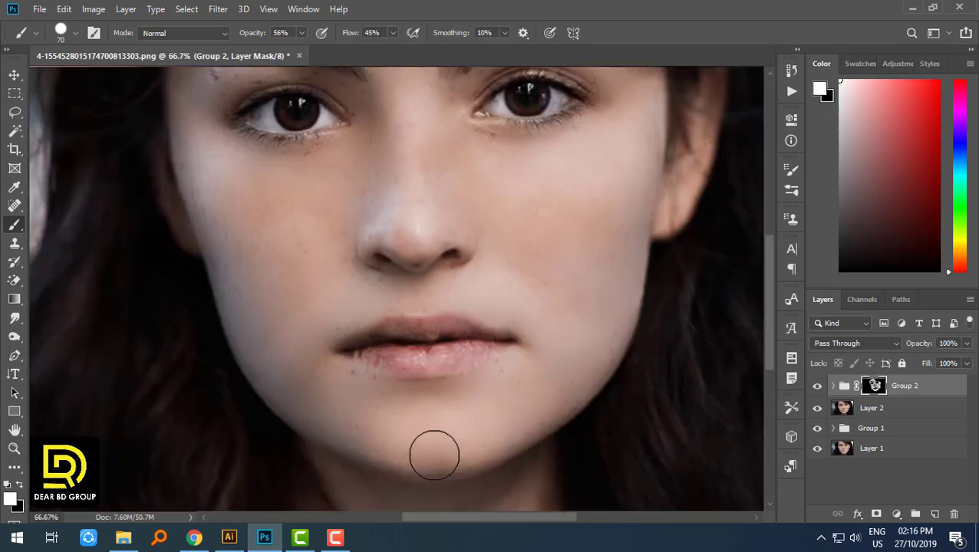
pyautogui.hotkey('ctrl', '-')
pyautogui.scroll(2, 426, 393)
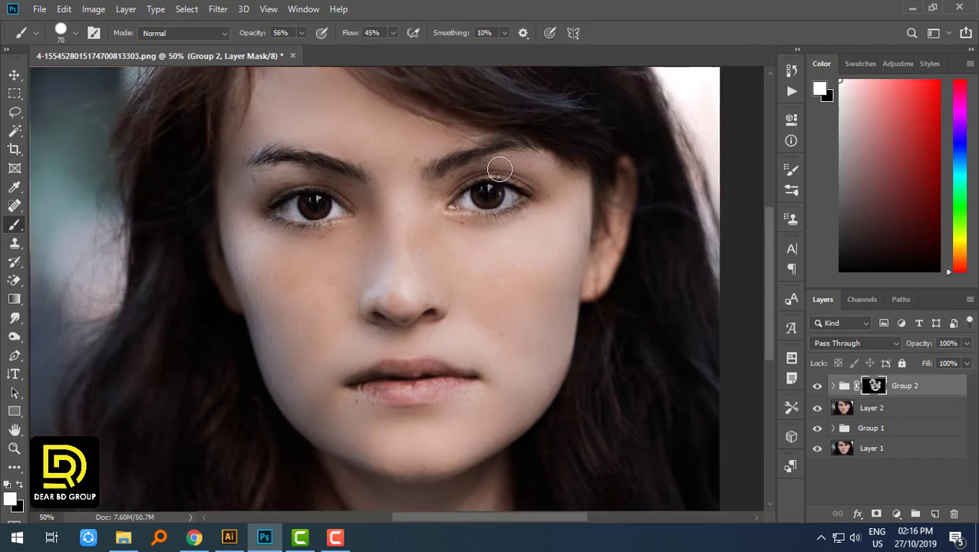
pyautogui.hotkey('ctrl', '-')
pyautogui.hotkey('ctrl', '+')
pyautogui.hotkey('ctrl', '+')
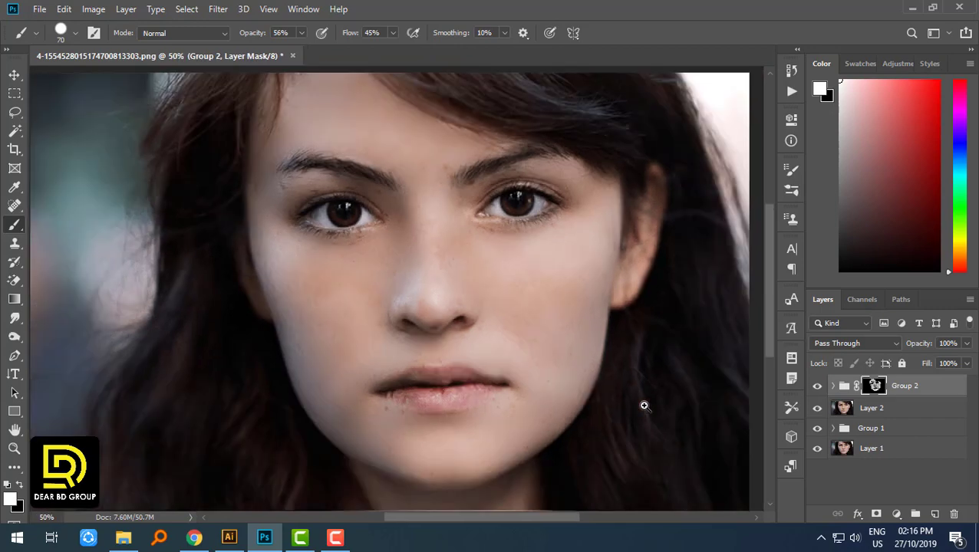
pyautogui.hotkey('ctrl', '-')
pyautogui.hotkey('ctrl', '-')
pyautogui.hotkey('ctrl', '+')
pyautogui.hotkey('ctrl', '-')
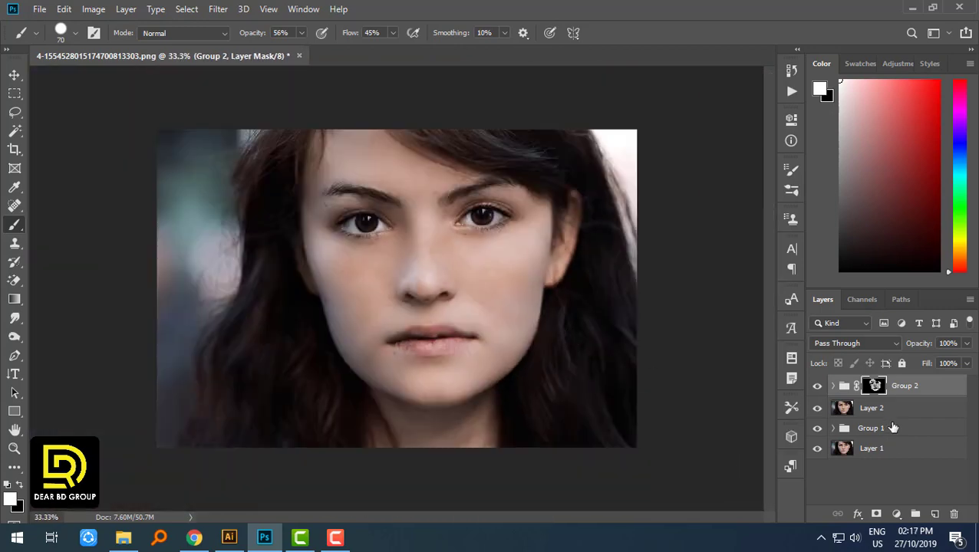
pyautogui.hotkey('alt', 'shift', '[')
# - Split Group 2's Blend If underlying-layer sliders to 0/65 and 195/255 and apply
pyautogui.click(916, 386)
pyautogui.doubleClick(844, 387)
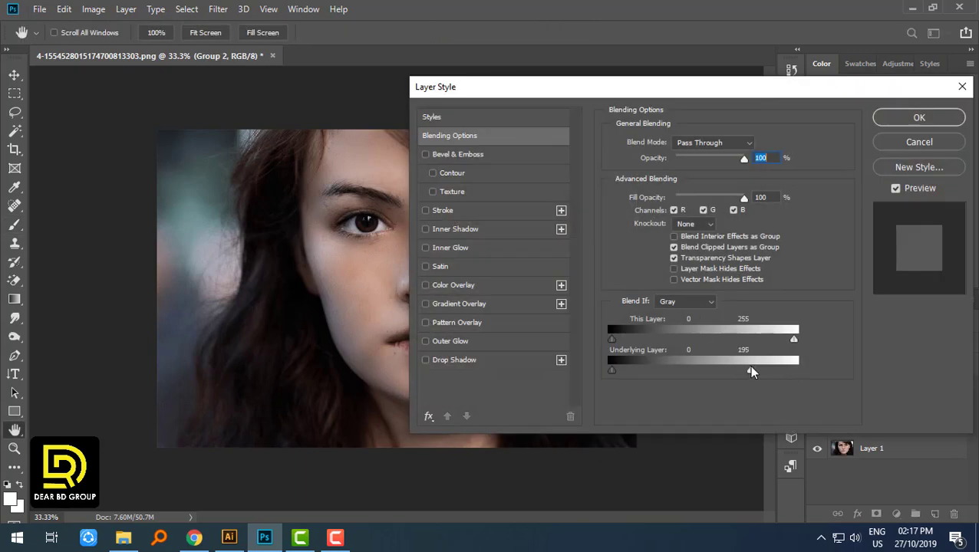
pyautogui.moveTo(675, 91); pyautogui.dragTo(763, 93)
pyautogui.moveTo(838, 373); pyautogui.dragTo(883, 373)
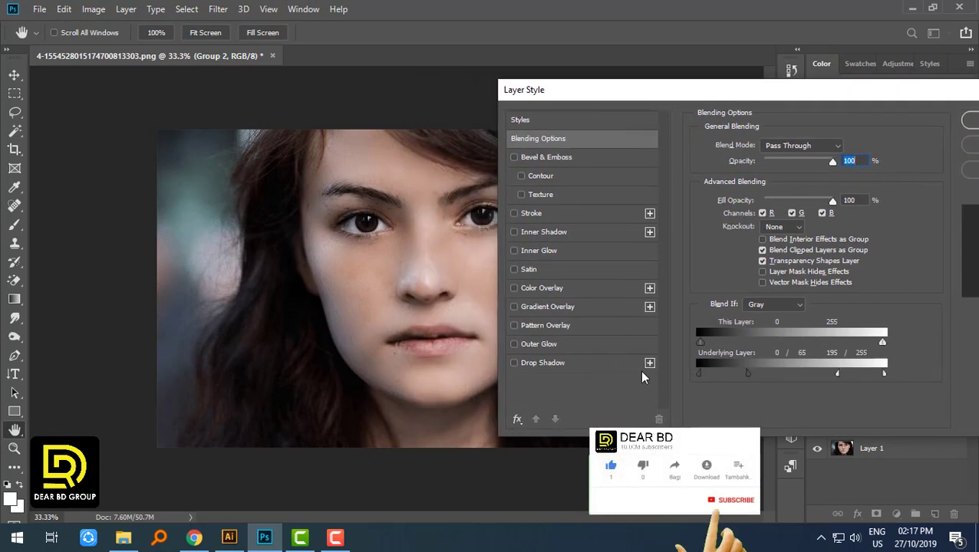
pyautogui.click(968, 123)
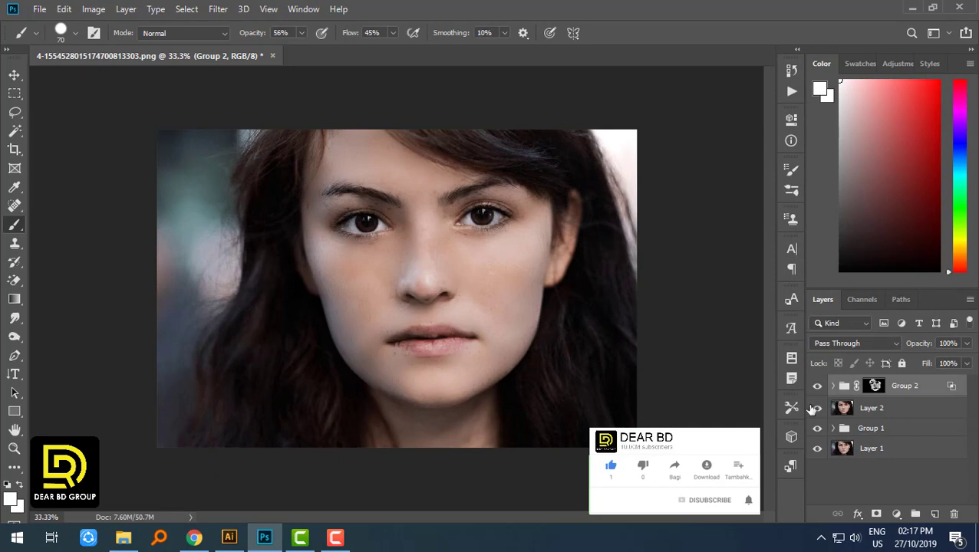
# - Toggle Group 2's visibility a few times to compare against the original
pyautogui.click(817, 387)
pyautogui.click(817, 387)
pyautogui.click(817, 387)
pyautogui.click(817, 386)
pyautogui.click(817, 386)
pyautogui.click(817, 386)
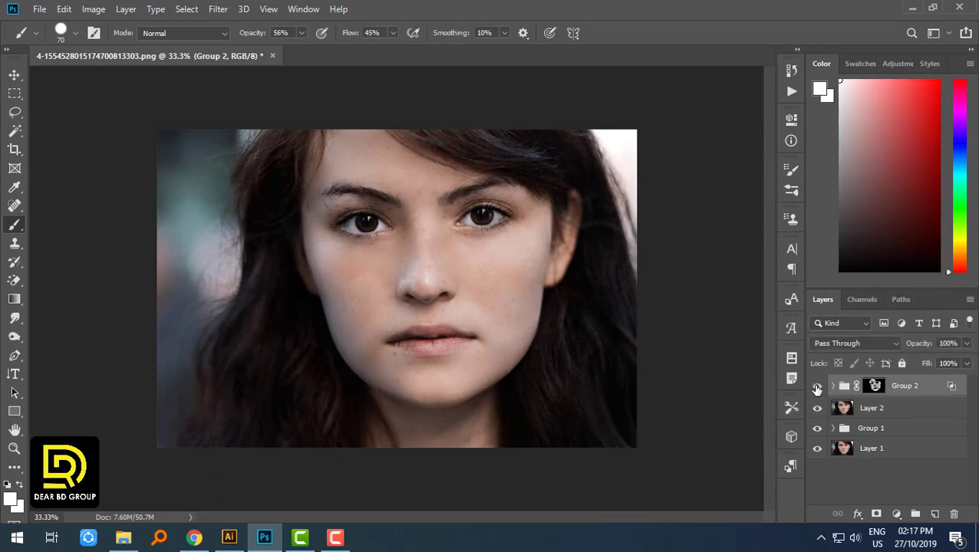
# - Group Group 2, Layer 2 and Group 1 into Group 3 and view the face at 66.7%
pyautogui.keyDown('shift'); pyautogui.click(865, 432); pyautogui.keyUp('shift')
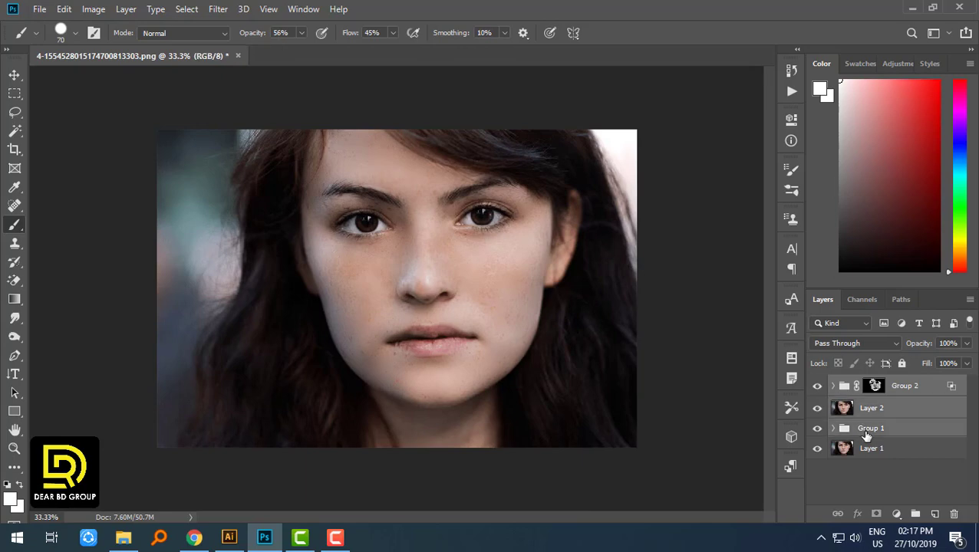
pyautogui.hotkey('ctrl', 'g')
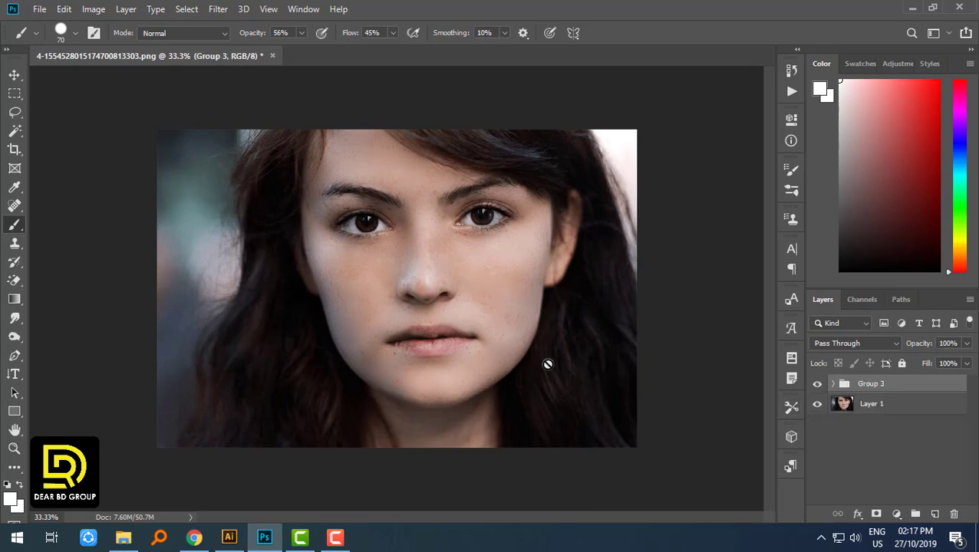
pyautogui.moveTo(300, 168); pyautogui.dragTo(583, 353)
pyautogui.hotkey('ctrl', '-')
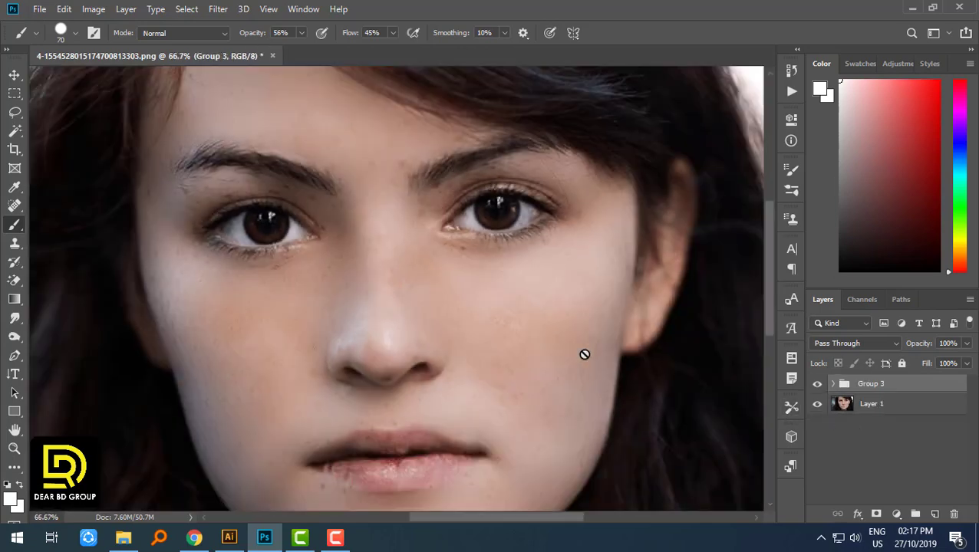
# - Toggle Group 3 on and off to compare smoothed skin with the freckled original
pyautogui.click(818, 384)
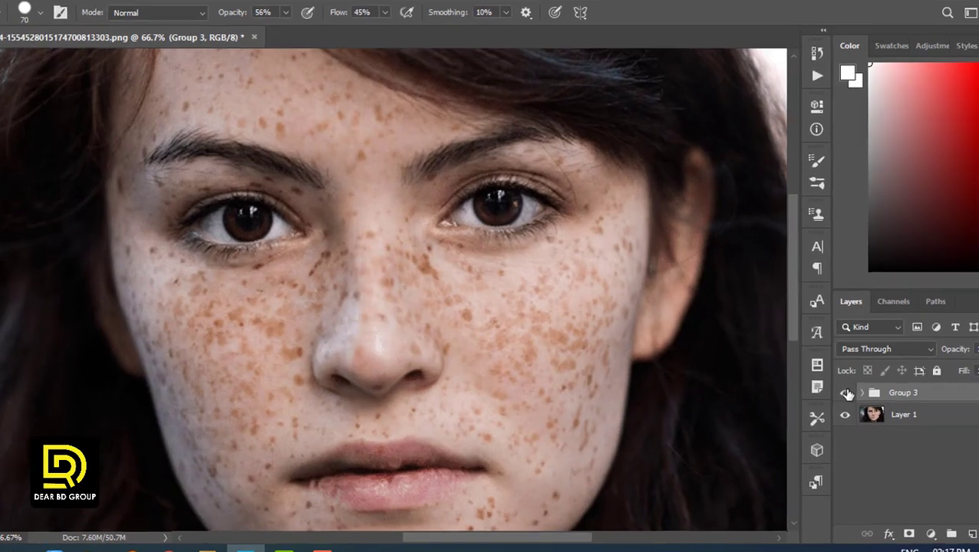
pyautogui.click(818, 385)
pyautogui.click(936, 423)
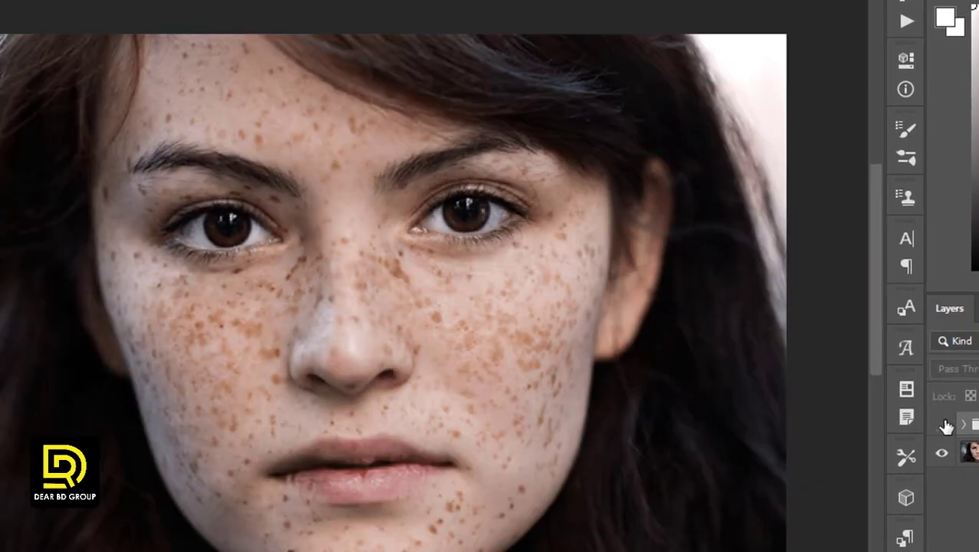
pyautogui.click(942, 425)
pyautogui.click(944, 427)
pyautogui.click(944, 427)
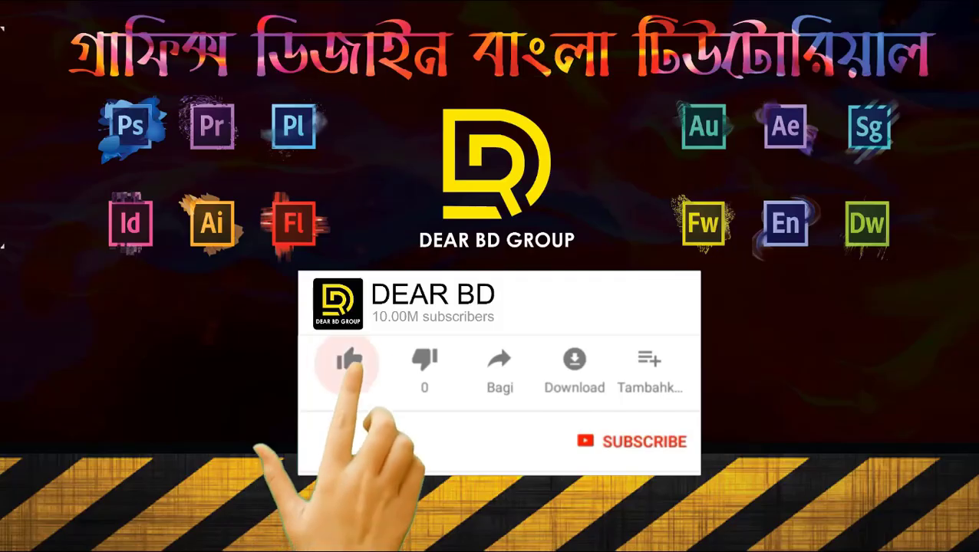